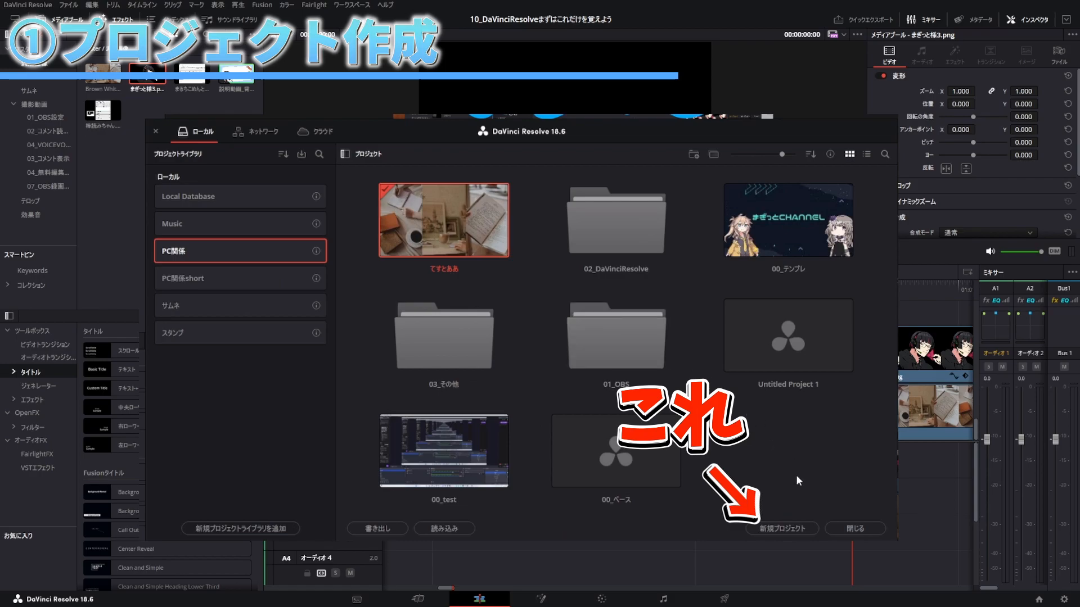
Step: Create a new project named てすと
click(782, 528)
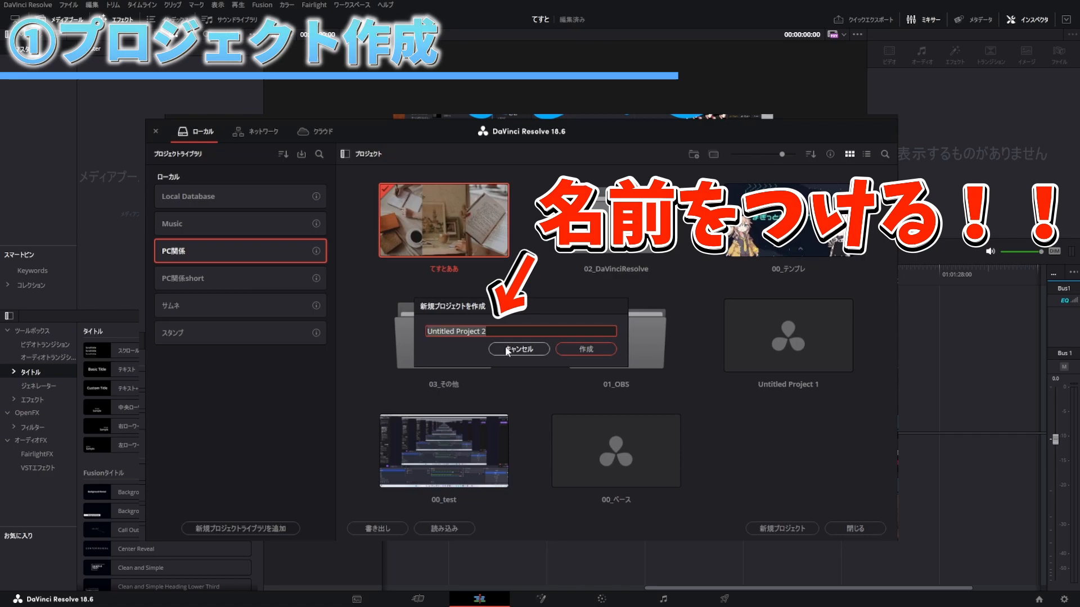
text(てすと)
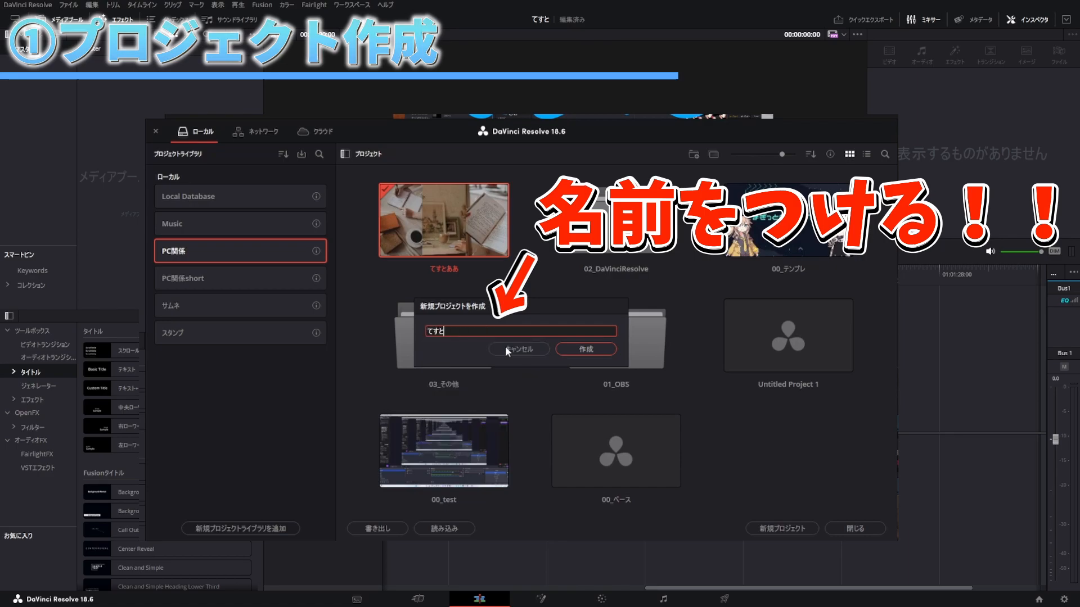
key(Return)
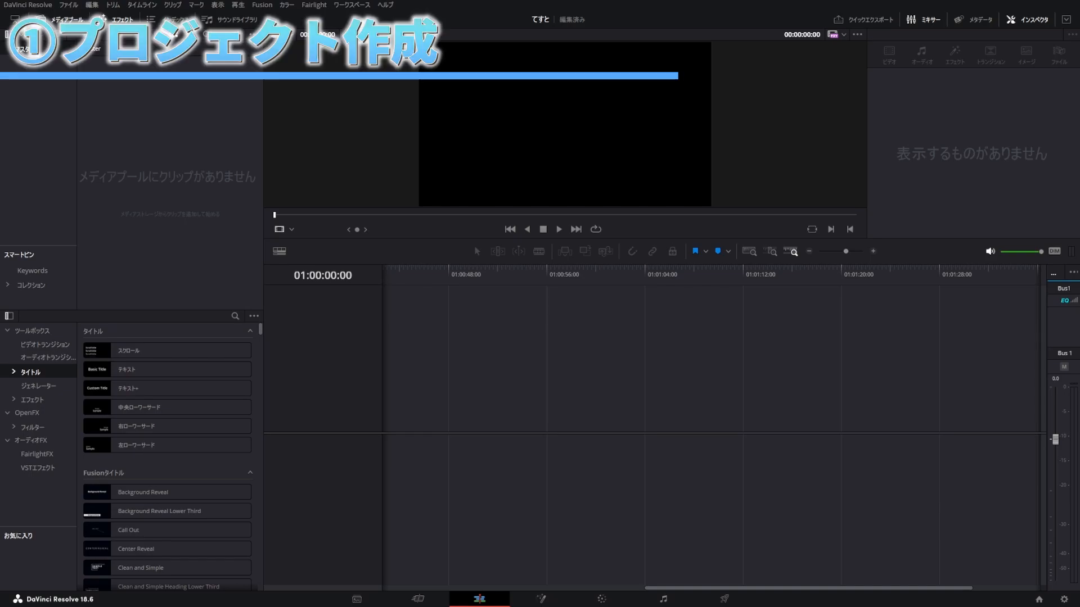
key(shift+1)
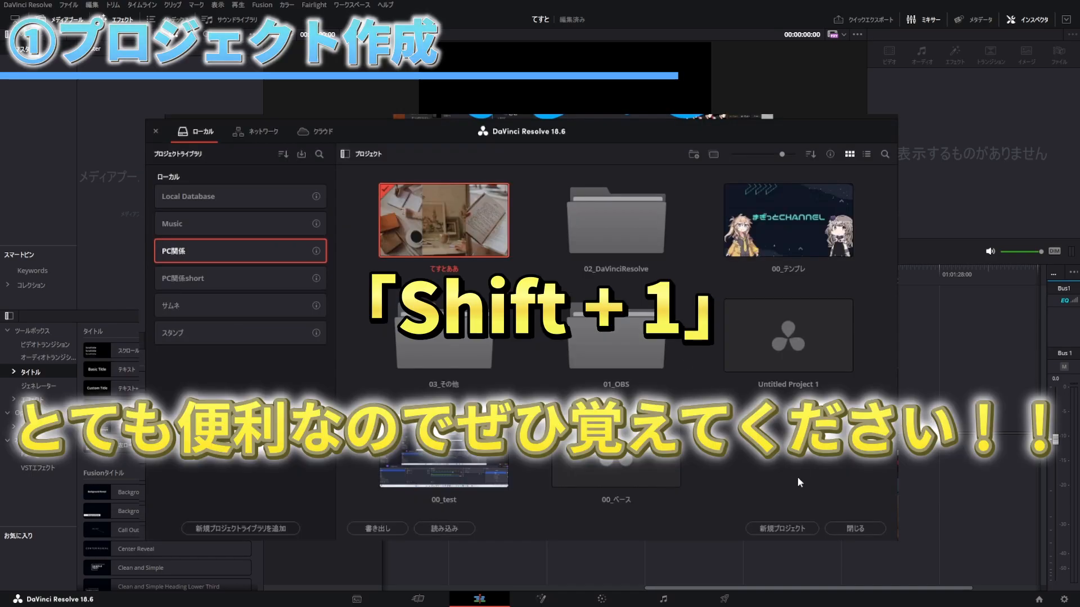
key(shift+1)
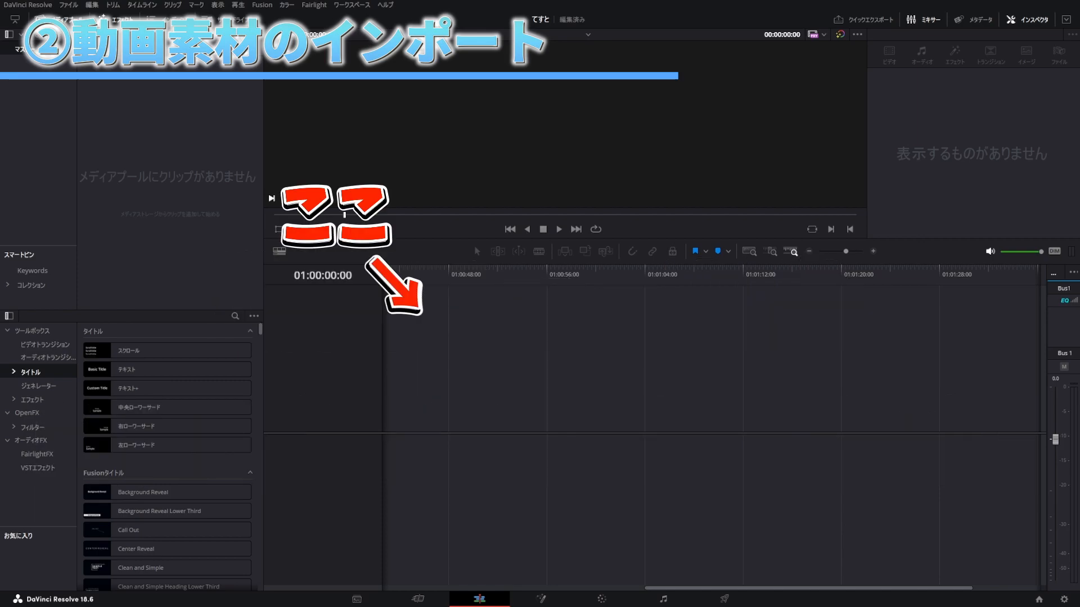
Step: Place the Brown White Minimalist image at the start of a new timeline and extend its clip to about 35 seconds
drag(413, 413, 389, 413)
click(388, 411)
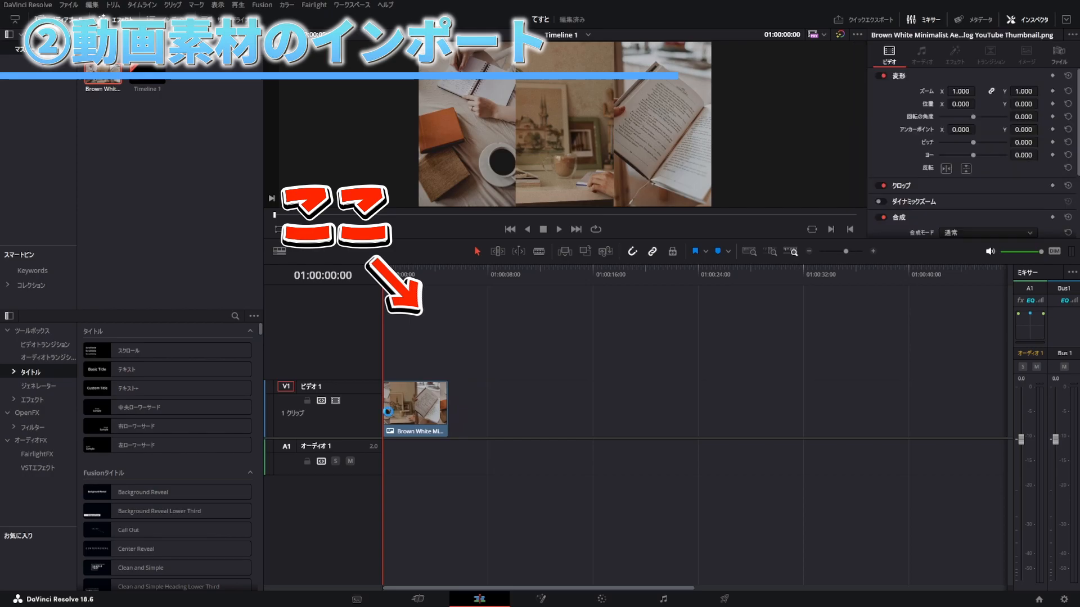
drag(448, 405, 849, 405)
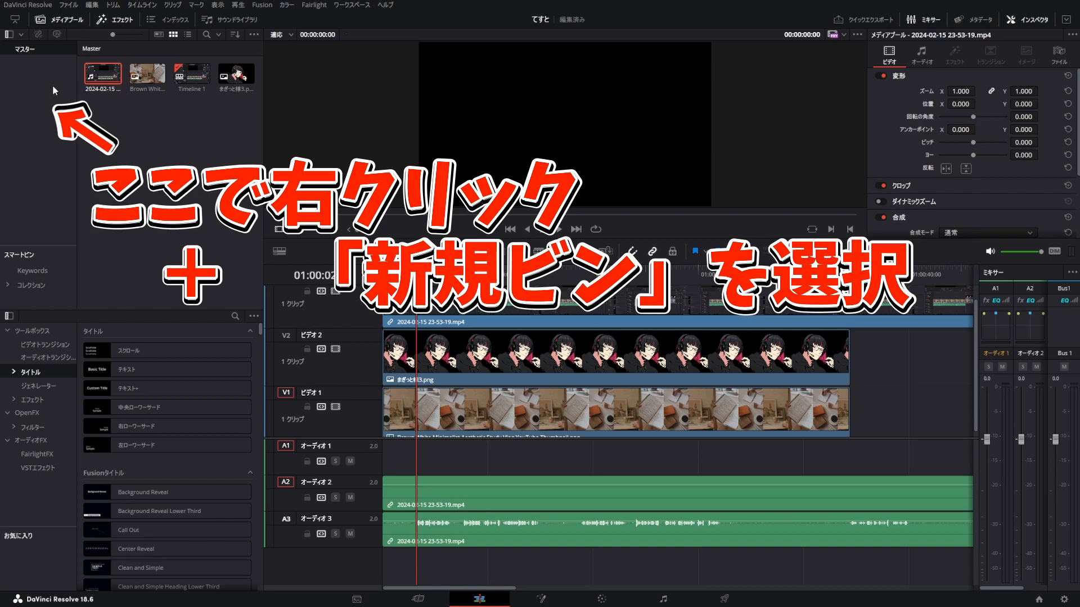
Step: Create a new bin in the media pool under the master bin and name it 動画
click(53, 86)
click(228, 171)
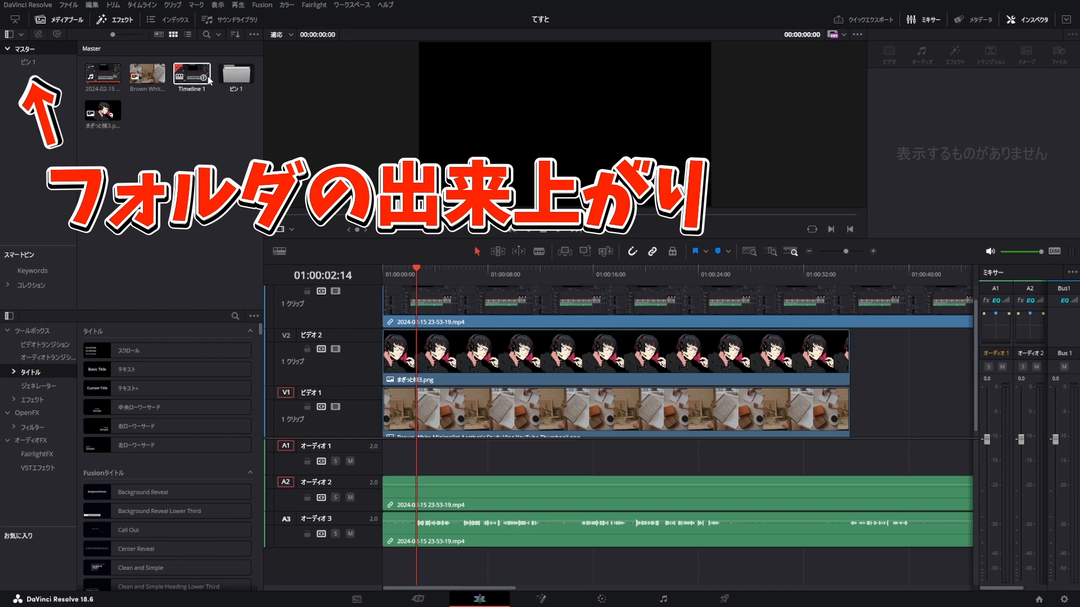
click(29, 61)
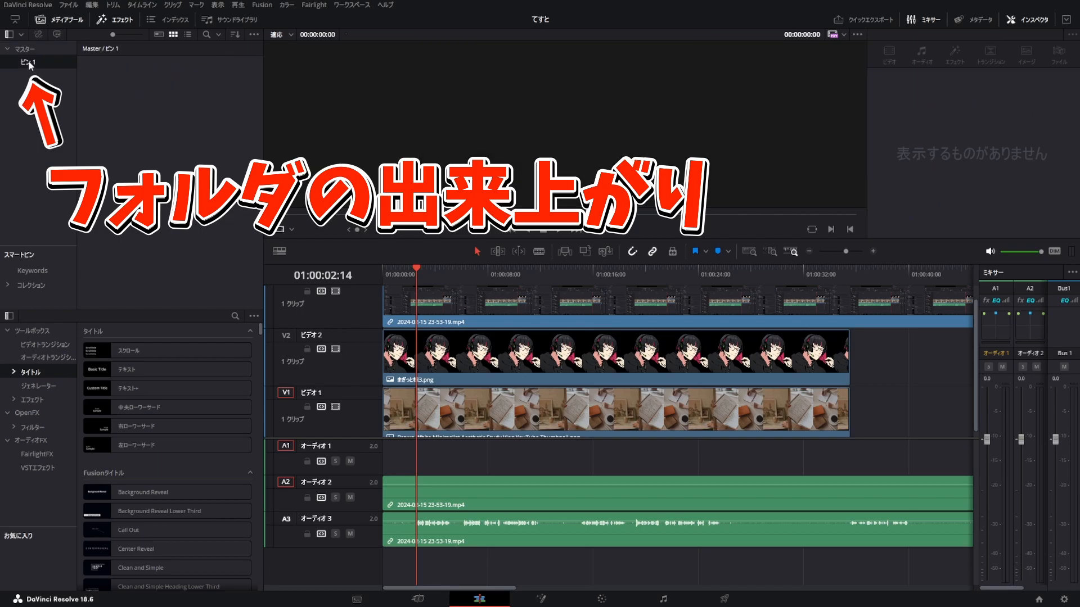
text(どうg)
key(Return)
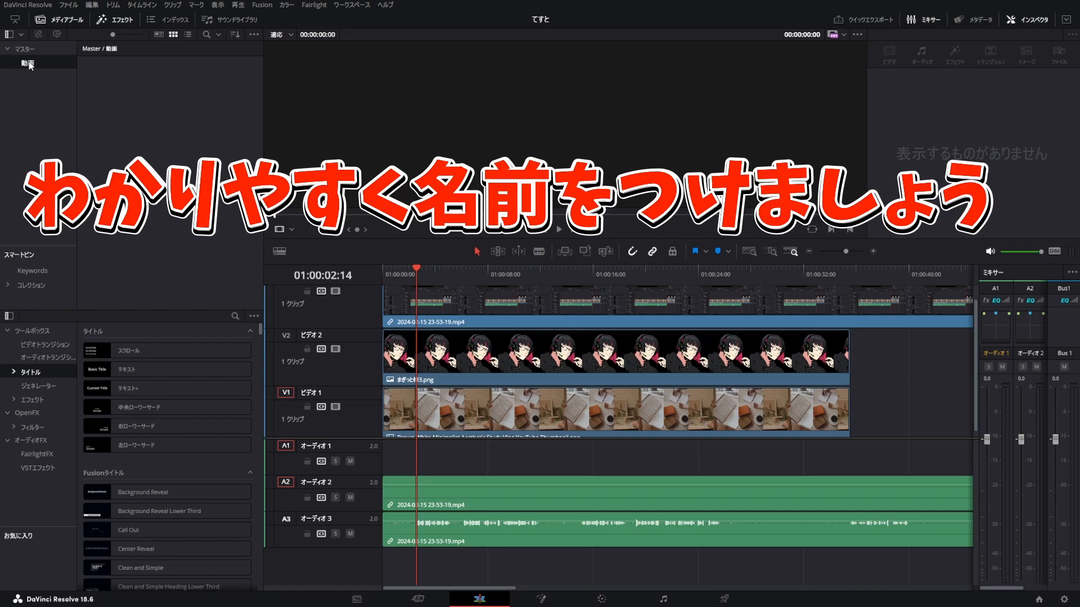
Step: Move the 2024-02-15 video clip and Timeline 1 from the master bin into the 動画 bin
click(26, 55)
drag(99, 74, 102, 116)
drag(145, 80, 192, 76)
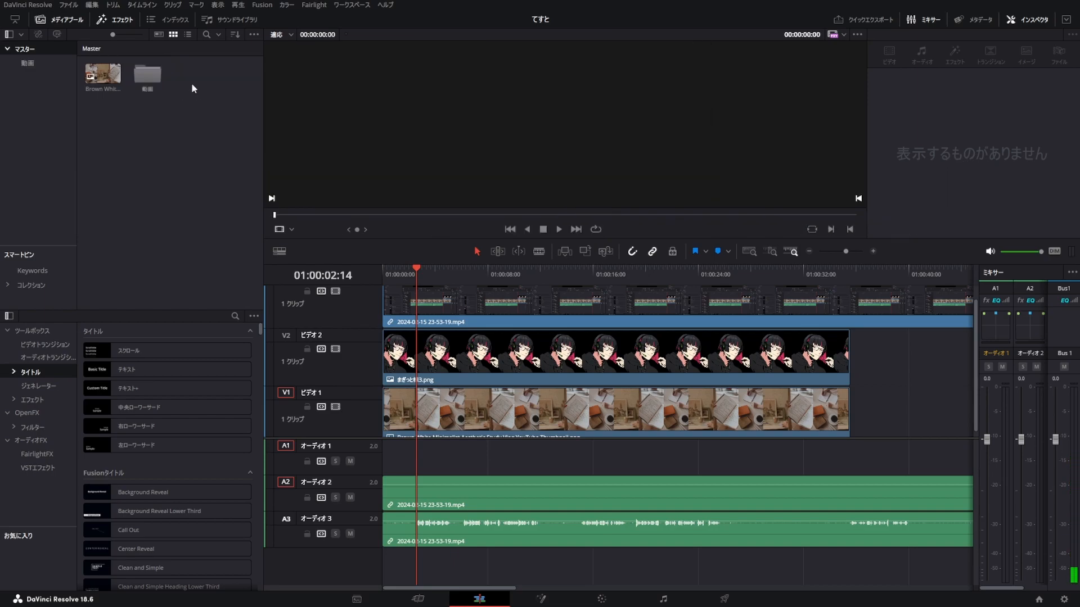
Step: Check the 動画 bin's contents and sort the still images into a separate bin named 画像
click(28, 63)
drag(39, 86, 33, 78)
drag(147, 74, 46, 76)
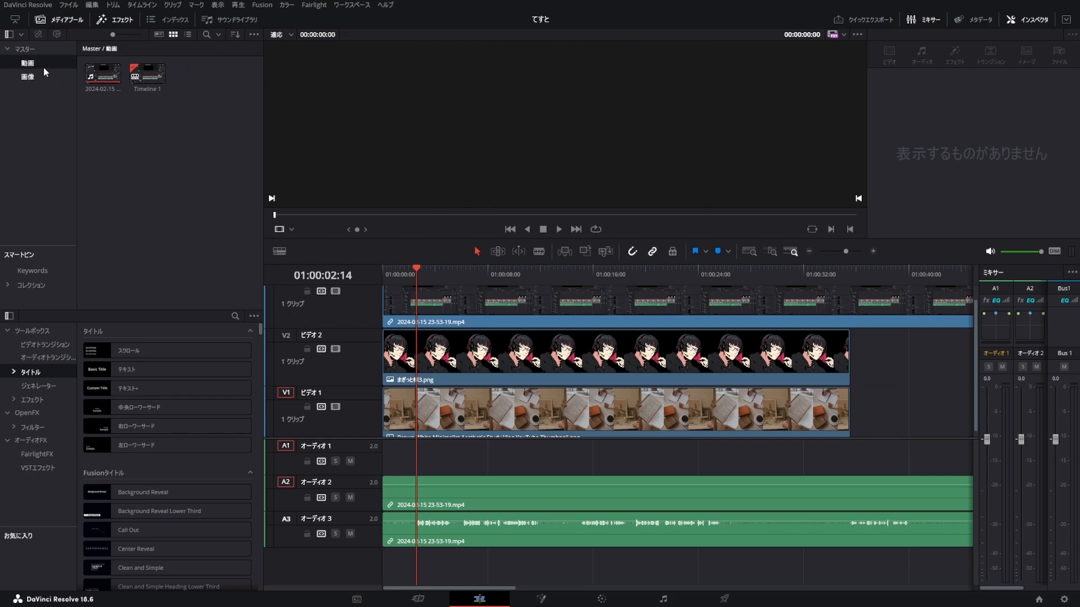
Step: Add まぎっと様3.png from the 画像 bin to video track 2, just after the existing clip on that track
click(38, 78)
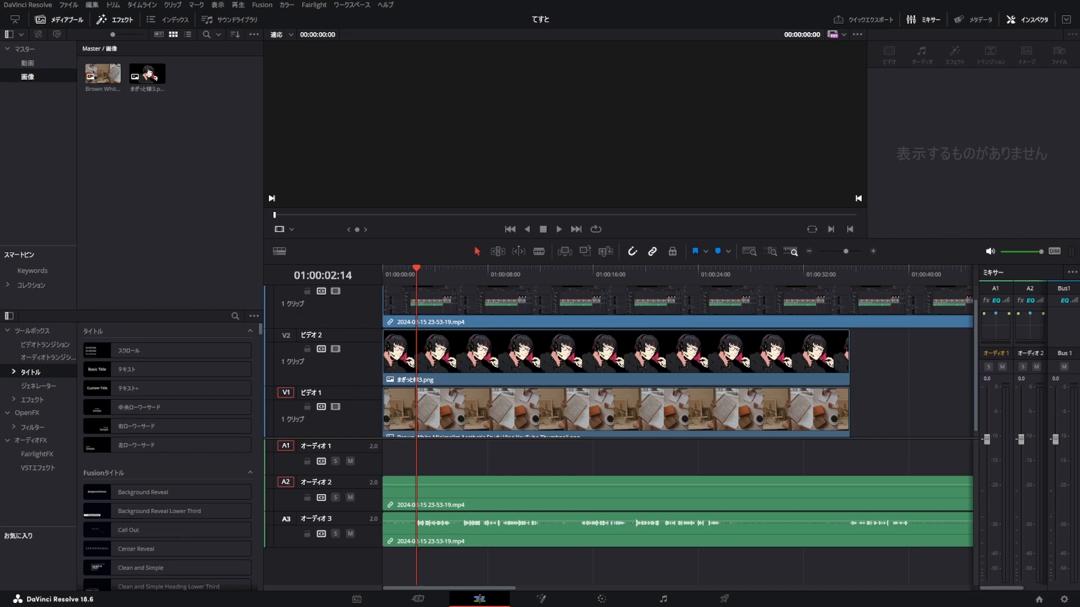
drag(147, 73, 862, 364)
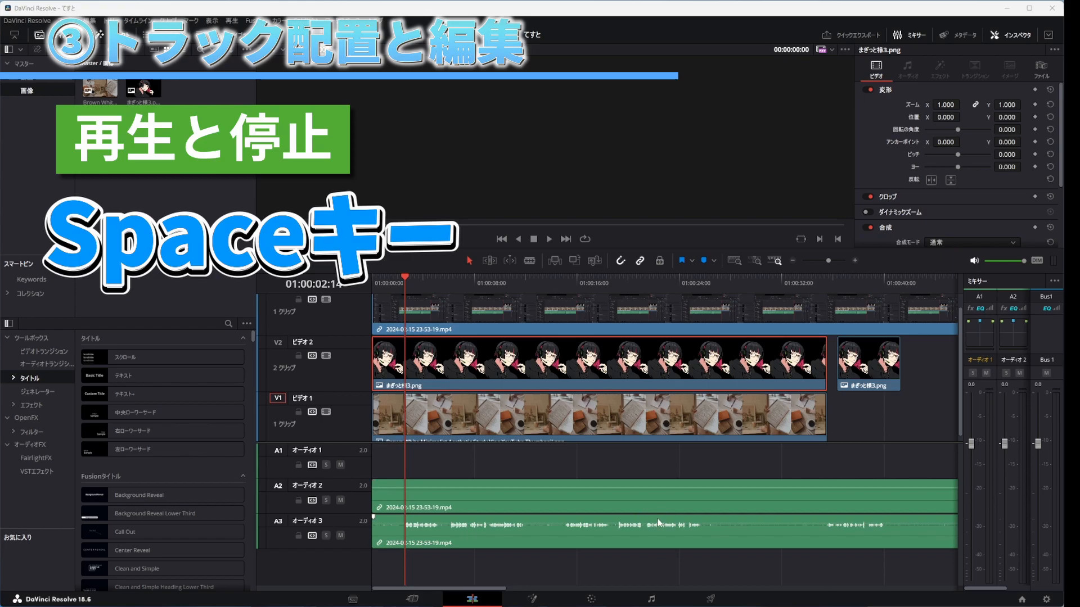
Step: Play the timeline from about 2 seconds in and stop playback at about 7 seconds
click(405, 285)
key(space)
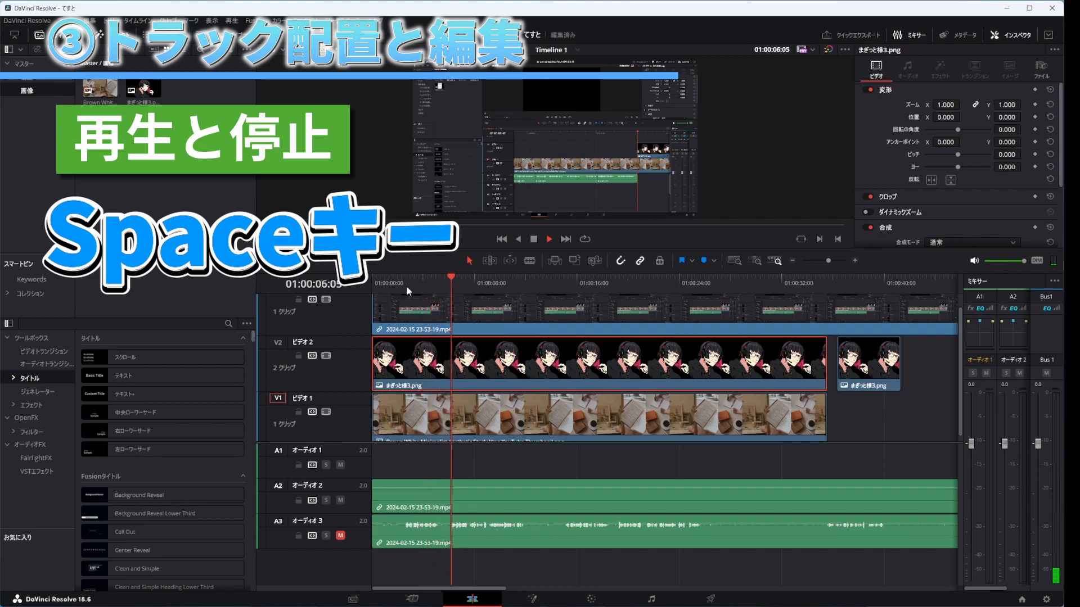
key(space)
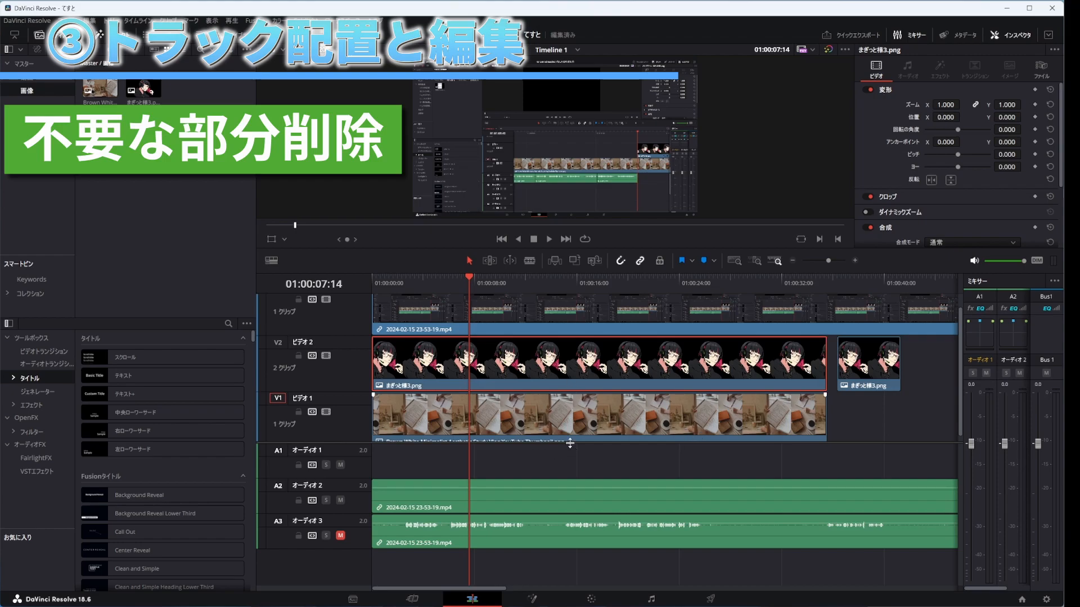
scroll(405, 320, up, 1)
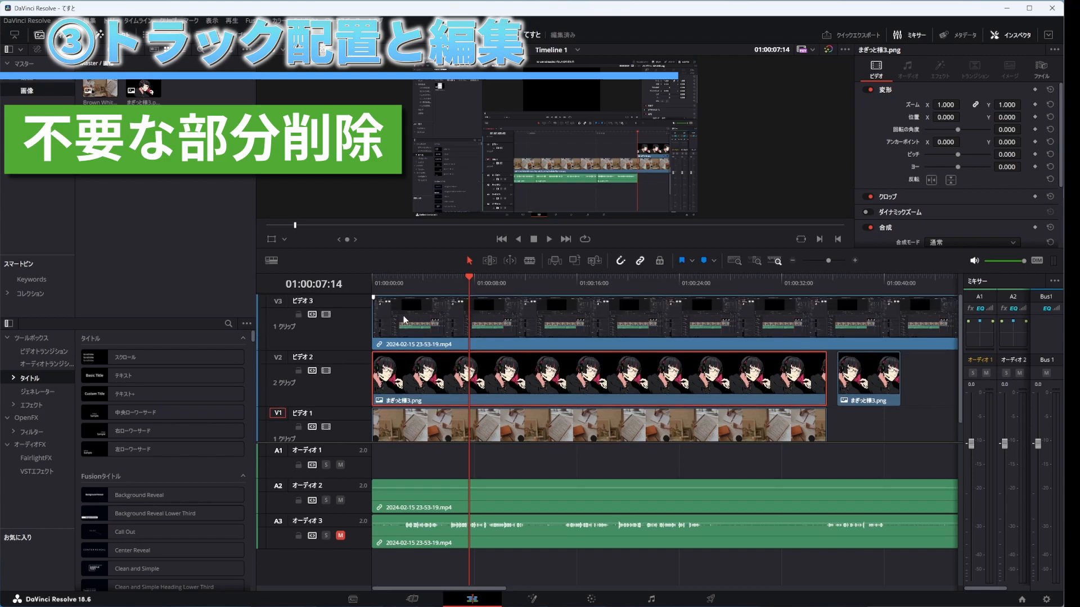
click(404, 316)
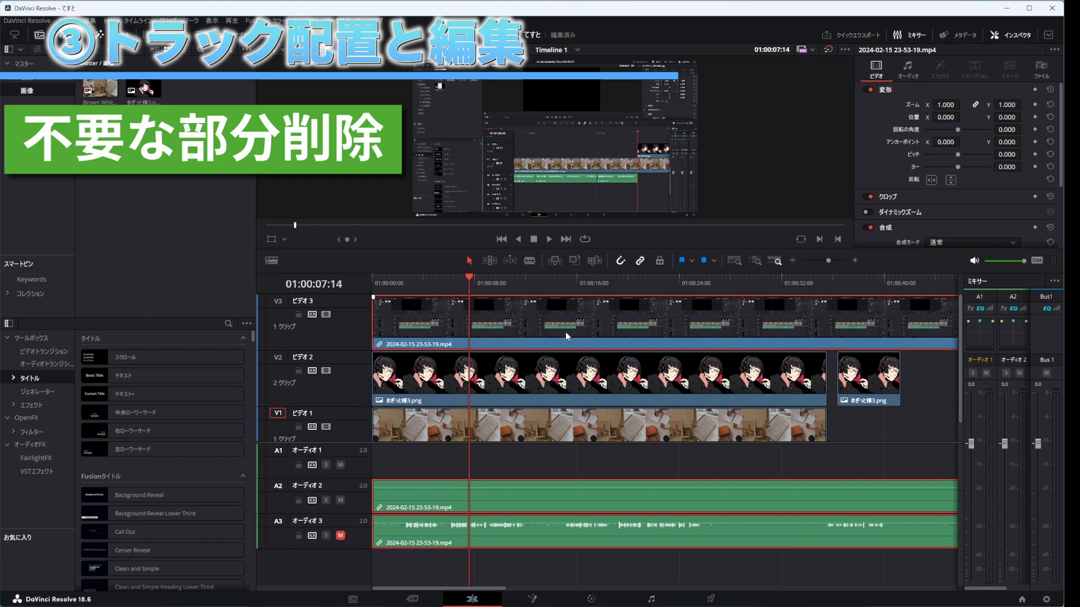
click(534, 282)
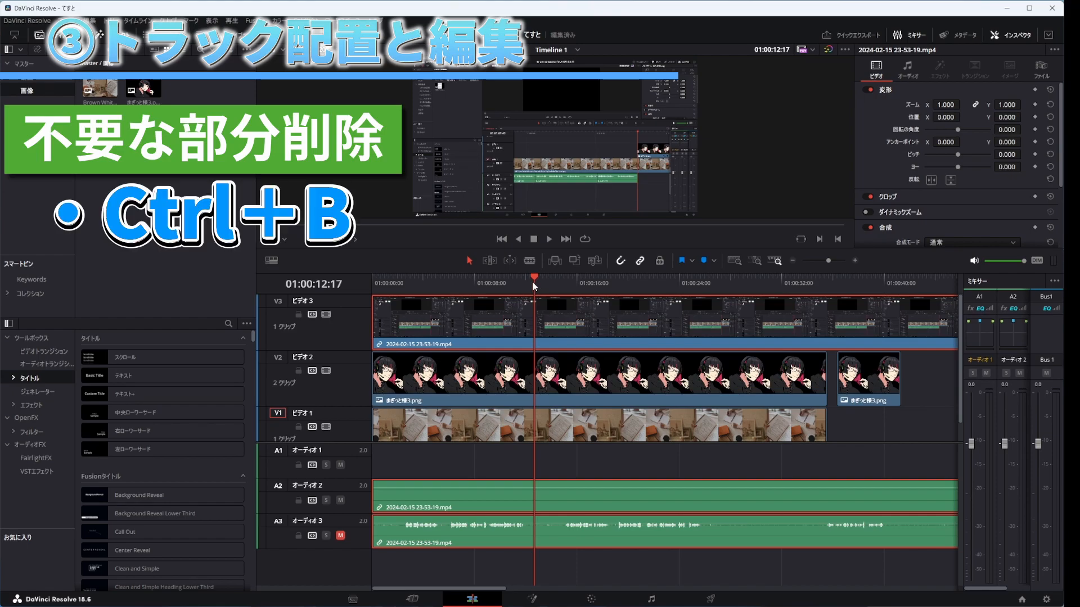
key(ctrl+b)
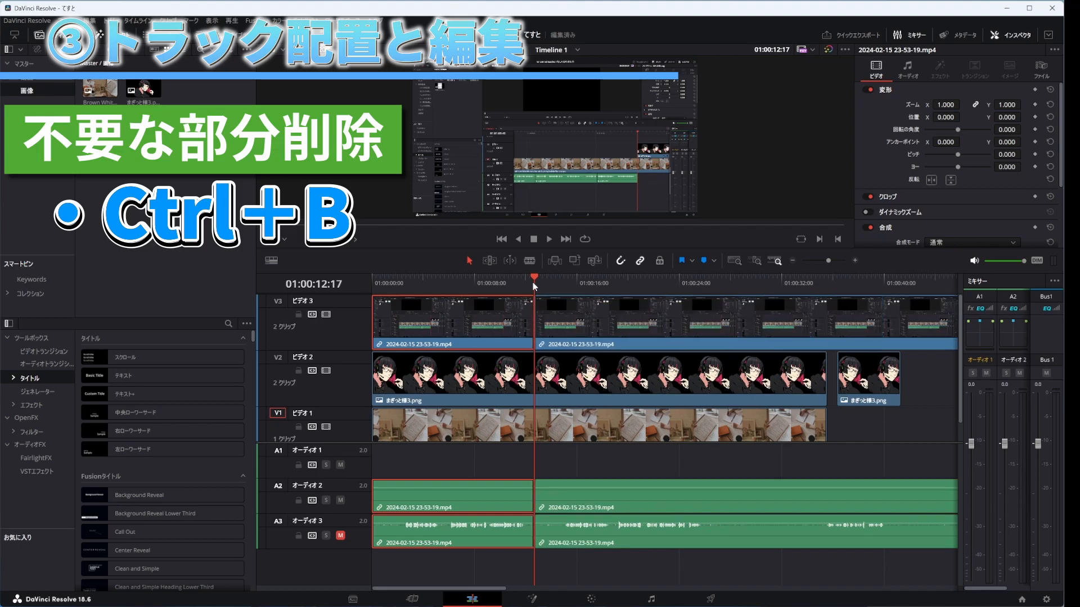
Step: Split the second part of the mp4 clip and its linked audio at 01:00:18:02
click(514, 281)
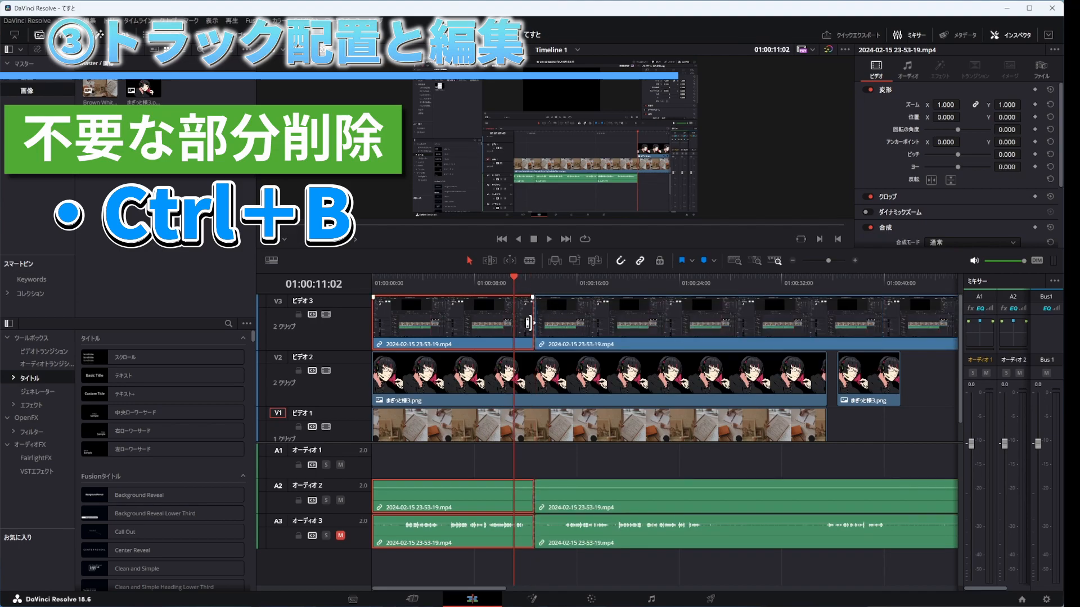
click(534, 280)
drag(548, 279, 603, 286)
click(629, 309)
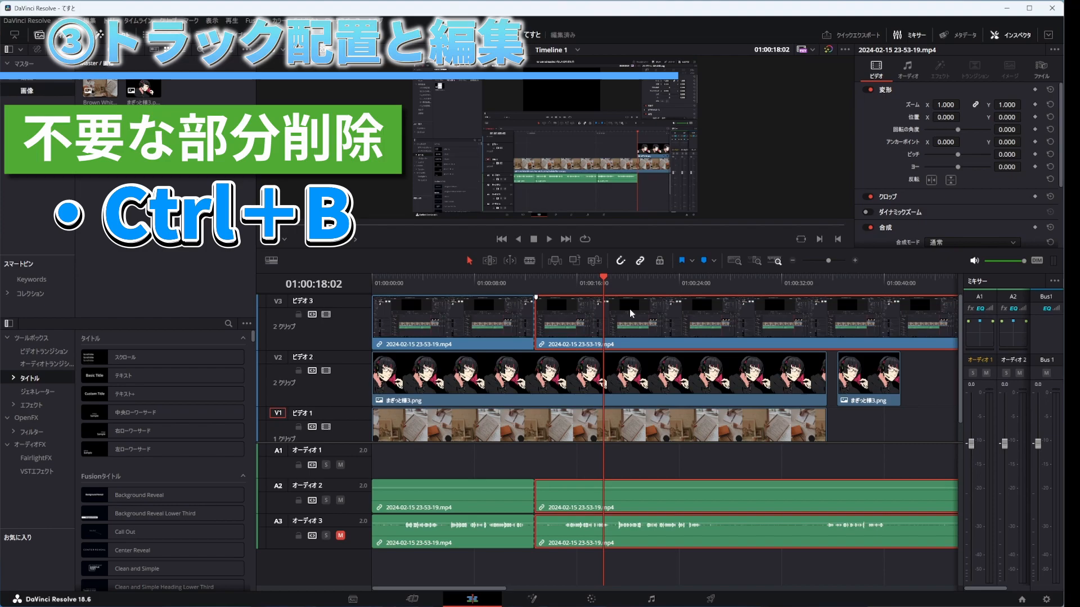
key(ctrl+b)
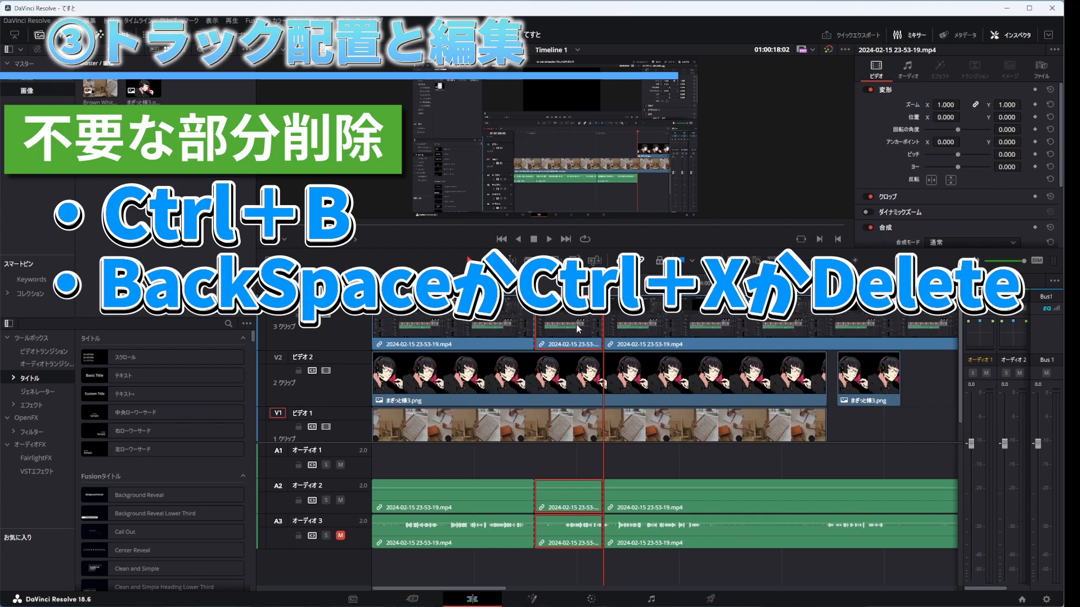
Step: Try deleting the mp4 segment between the two cuts, including with a ripple delete, and undo each deletion
key(Delete)
key(ctrl+z)
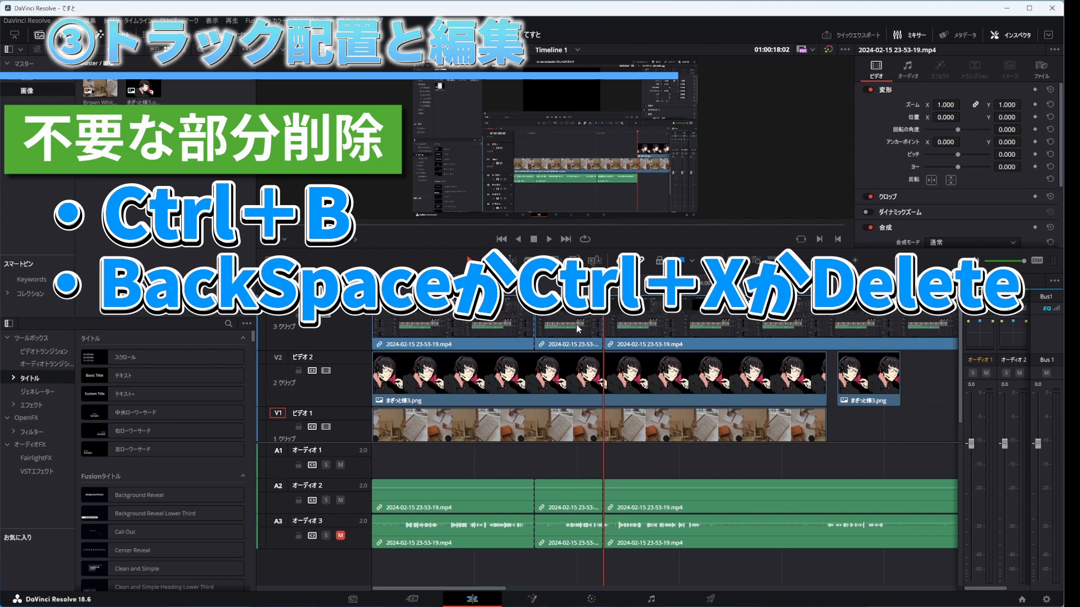
click(578, 328)
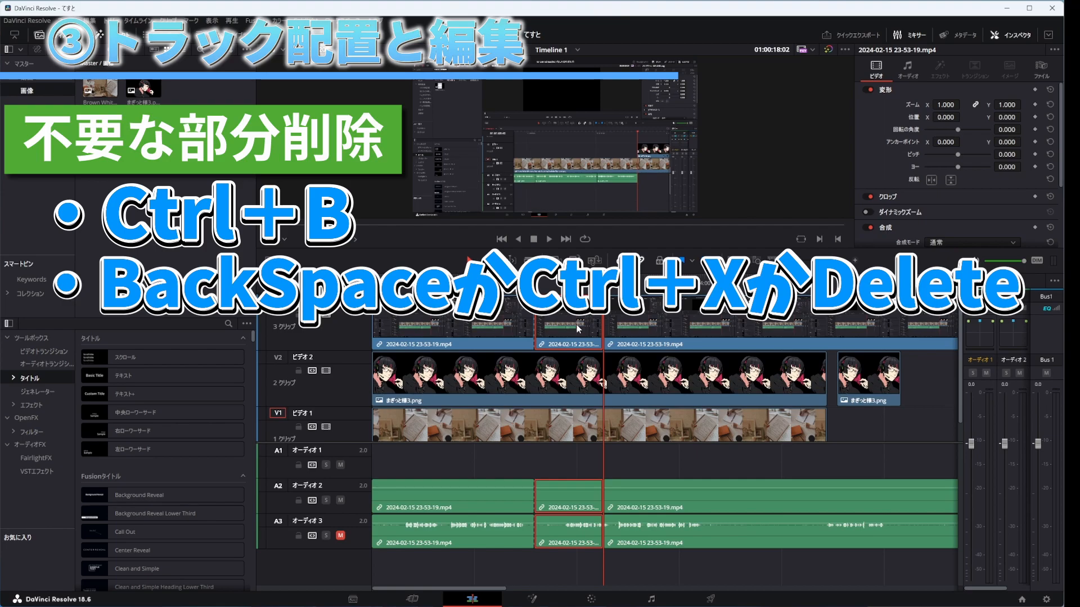
key(BackSpace)
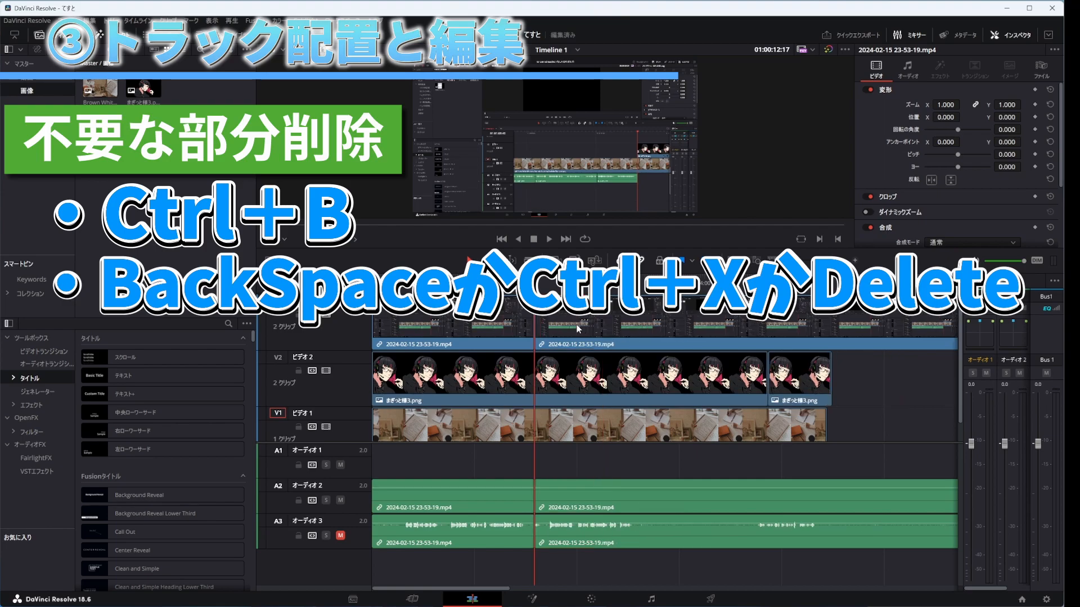
click(608, 375)
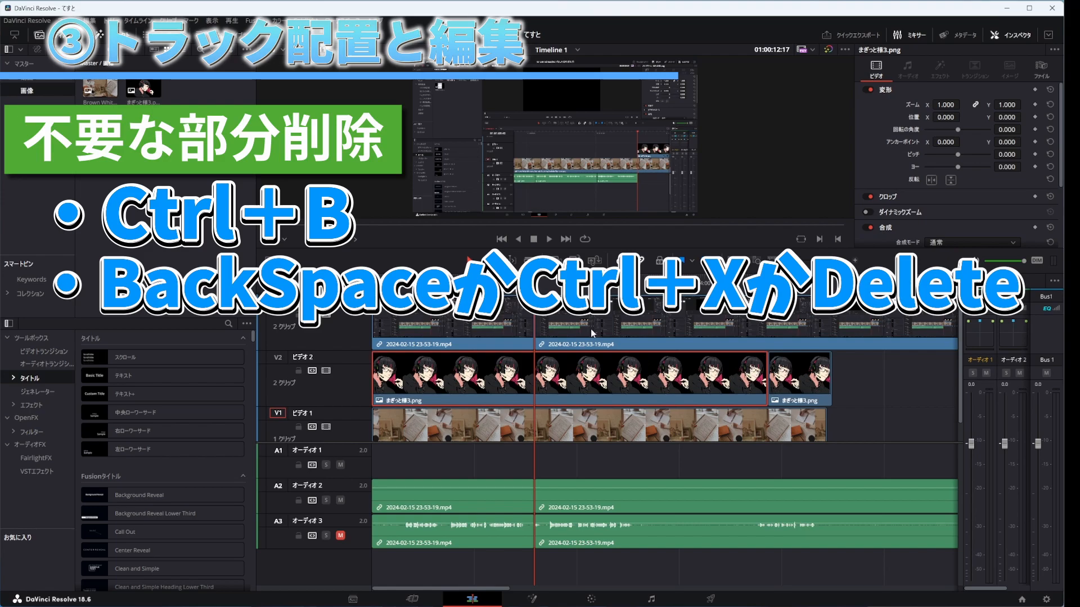
key(ctrl+z)
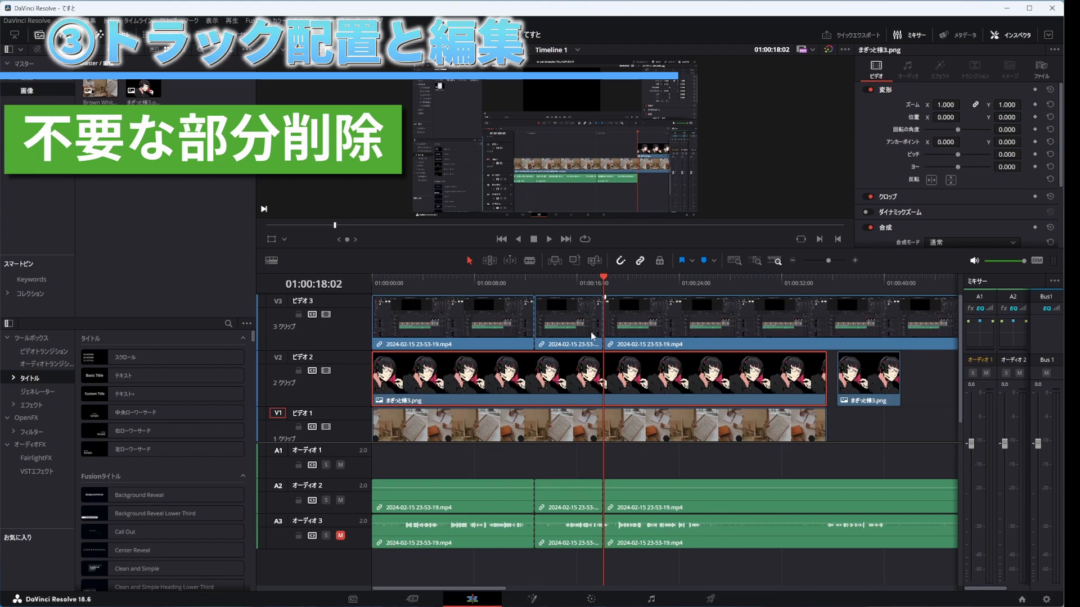
Step: Delete the mp4 segment between the two cuts with its linked audio, leaving a gap on the tracks
click(571, 322)
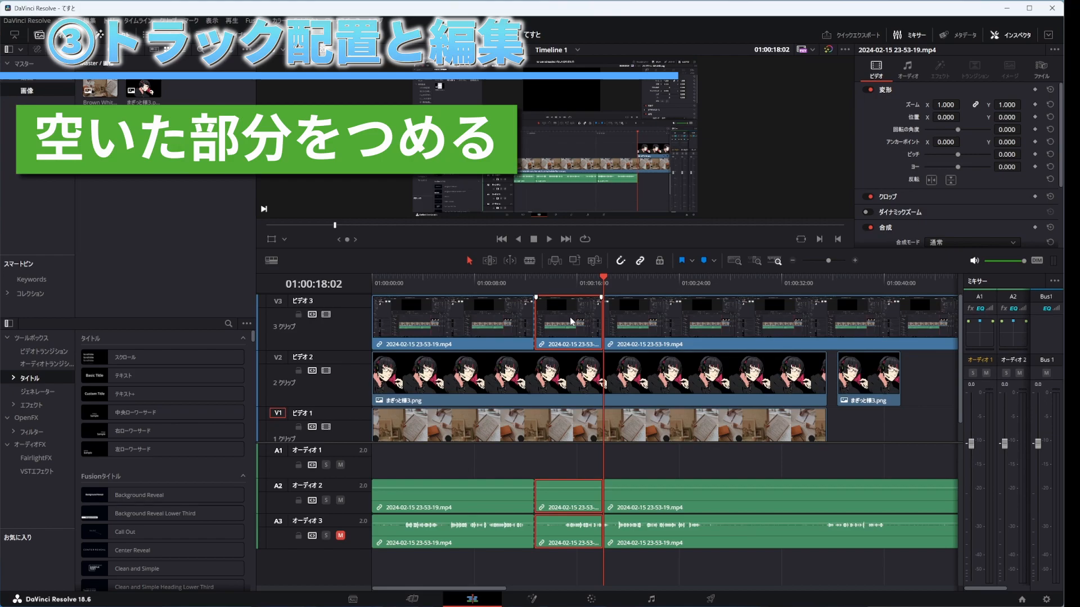
key(BackSpace)
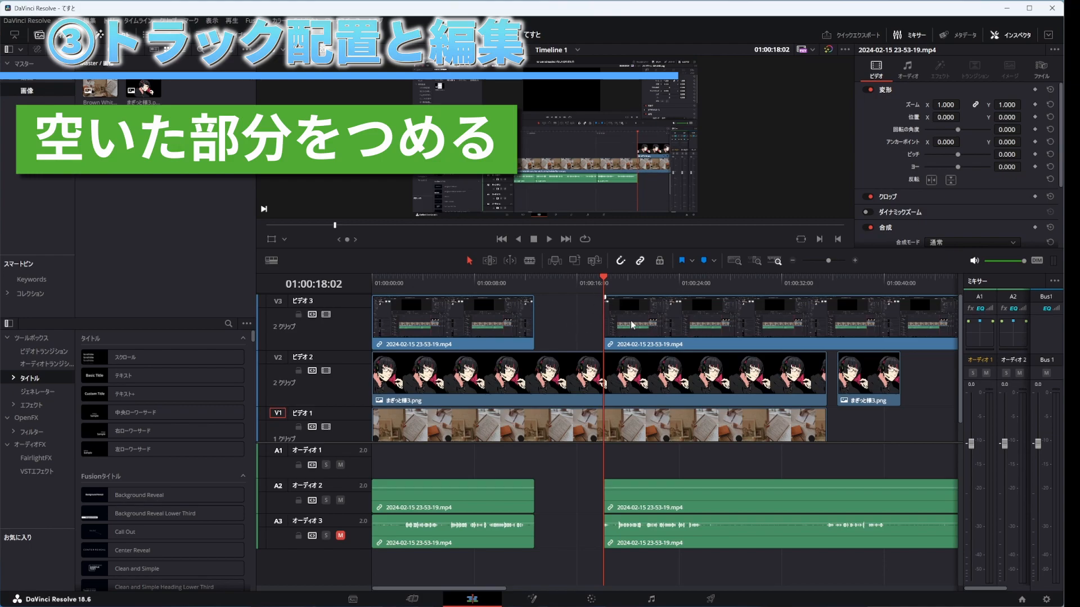
Step: Try closing the gap by moving the following mp4 clip against the end of the first one, and undo the move
click(674, 311)
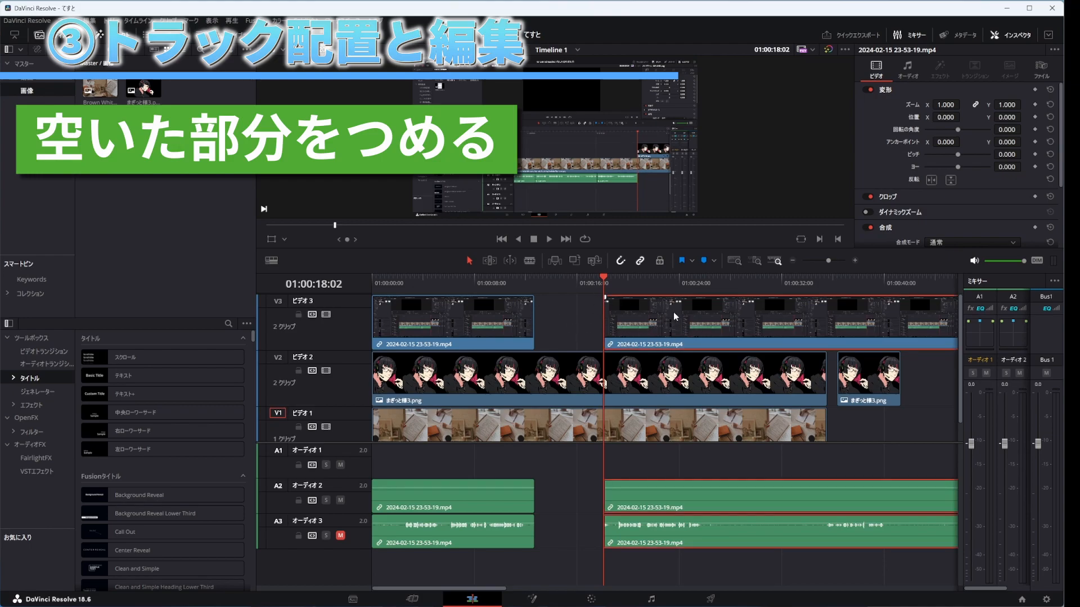
drag(666, 312, 608, 308)
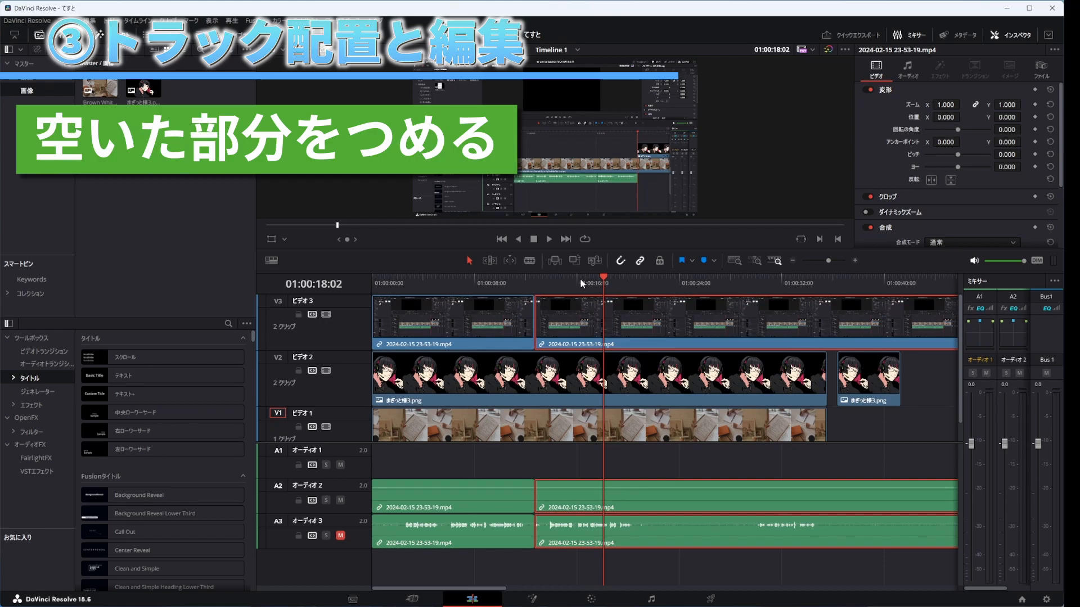
key(ctrl+z)
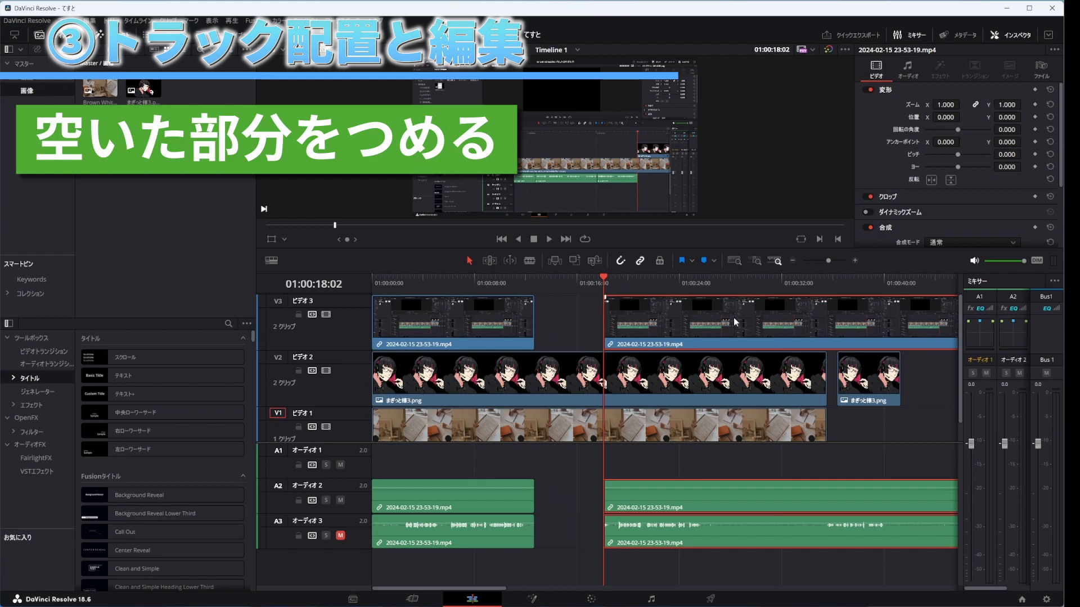
Step: Try closing the gap on video track 3 by selecting and deleting the empty space, and undo that deletion
click(550, 319)
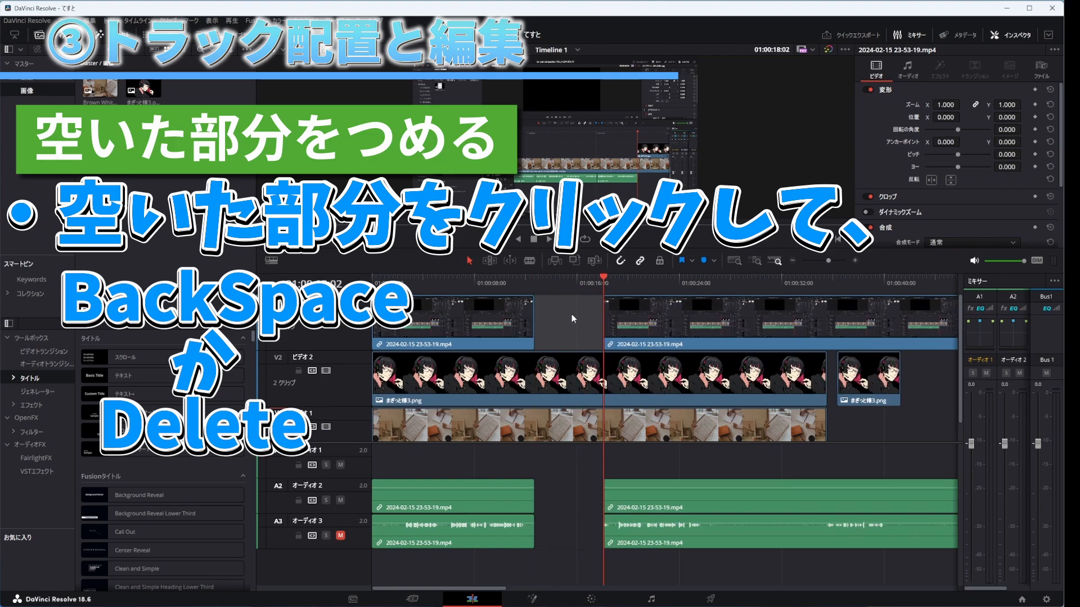
key(BackSpace)
key(ctrl+z)
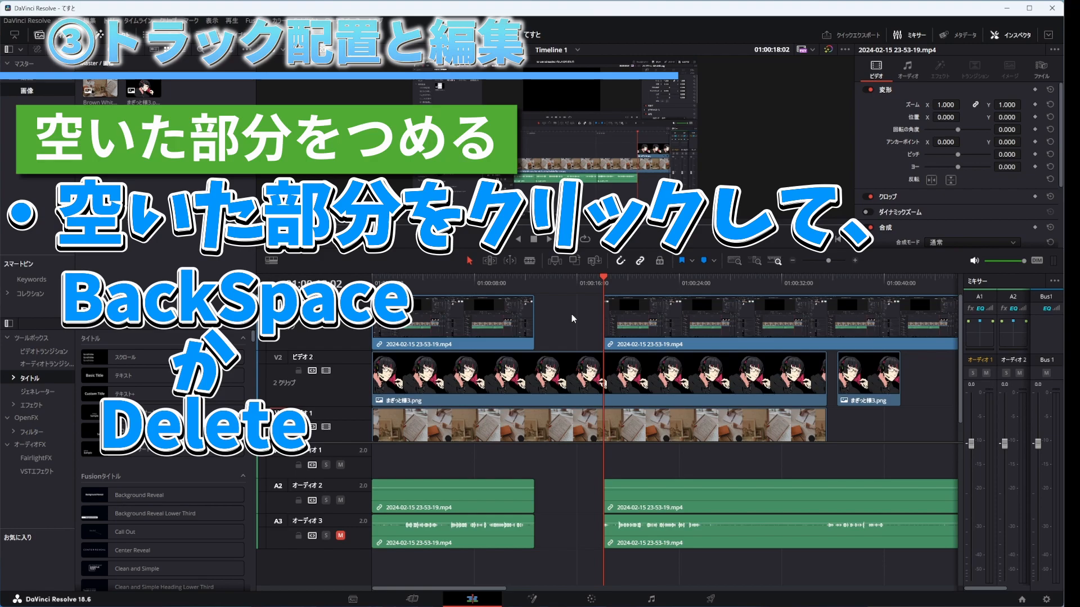
Step: Try closing the gap by deleting the empty space and by moving the following mp4 clip earlier, and undo both attempts
click(571, 315)
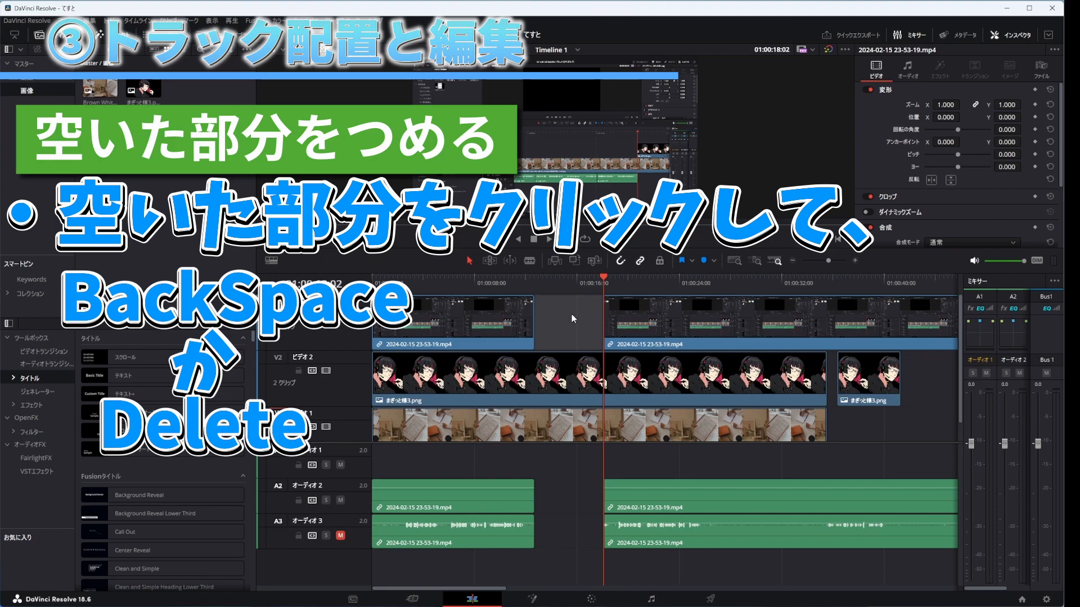
key(BackSpace)
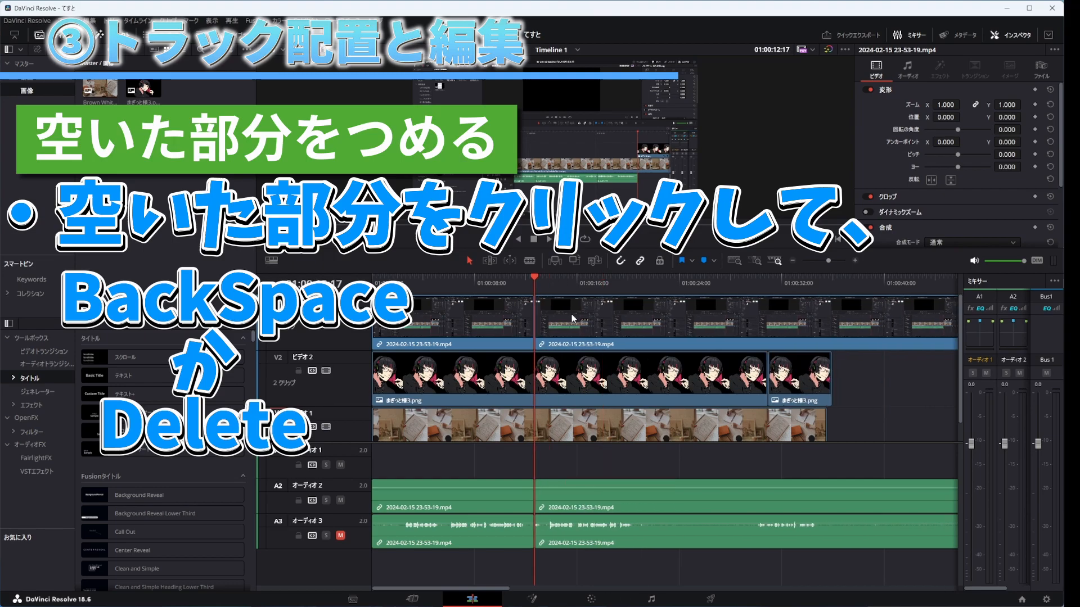
key(ctrl+z)
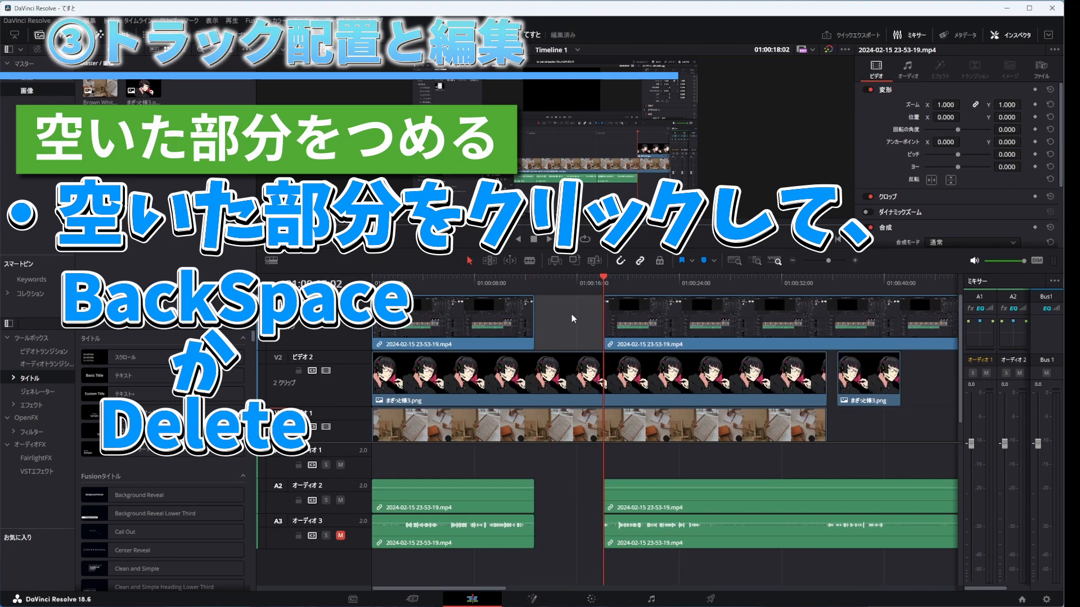
drag(638, 316, 588, 315)
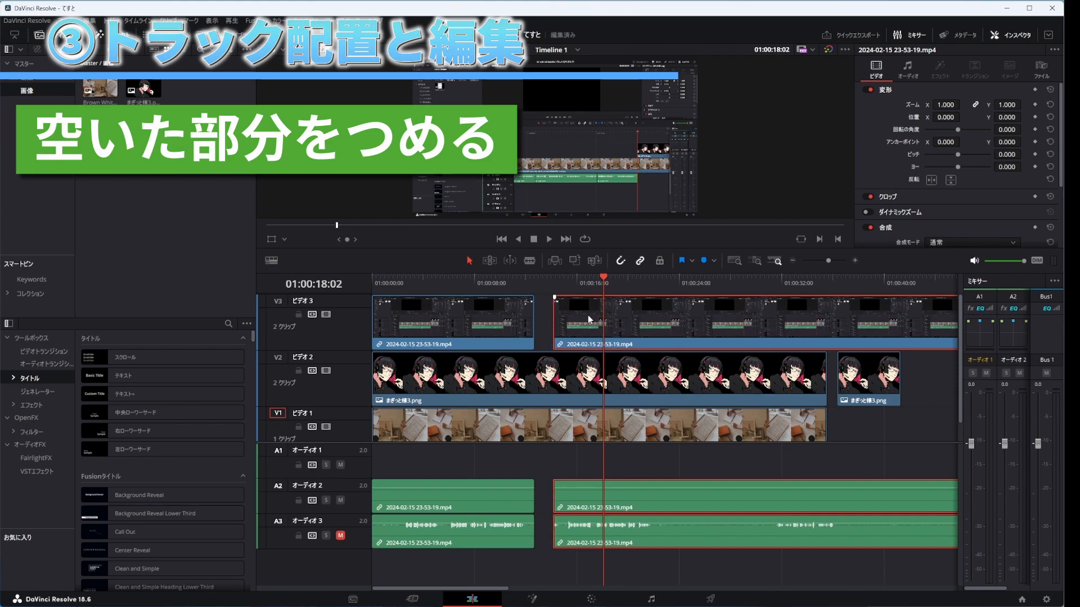
key(ctrl+z)
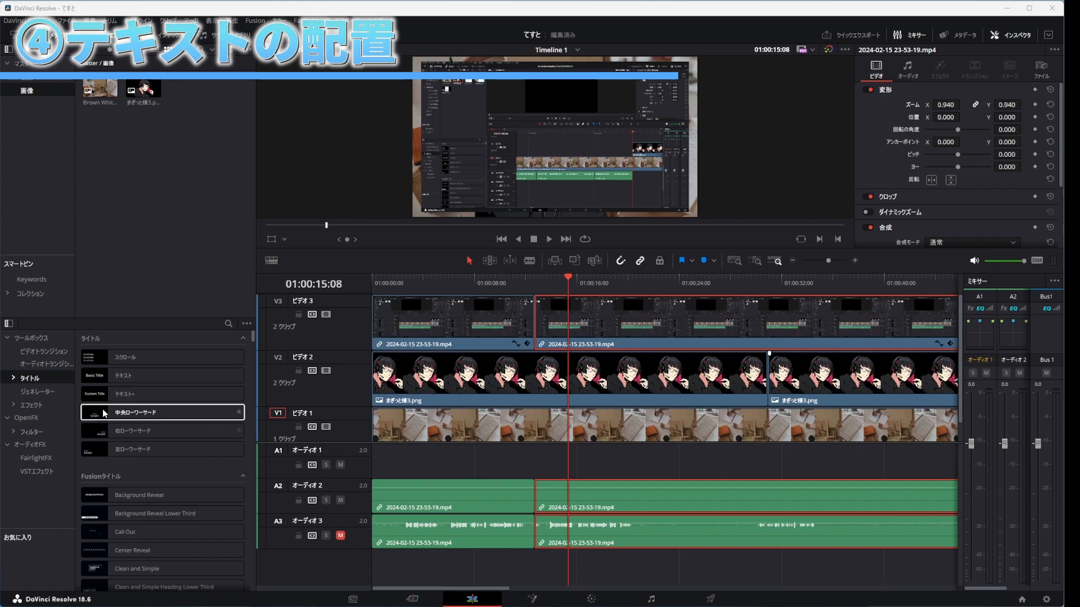
Step: Place a Text+ title on a new video track 4 above the first mp4 clip and set its text to まぎっと
mouse_move(119, 393)
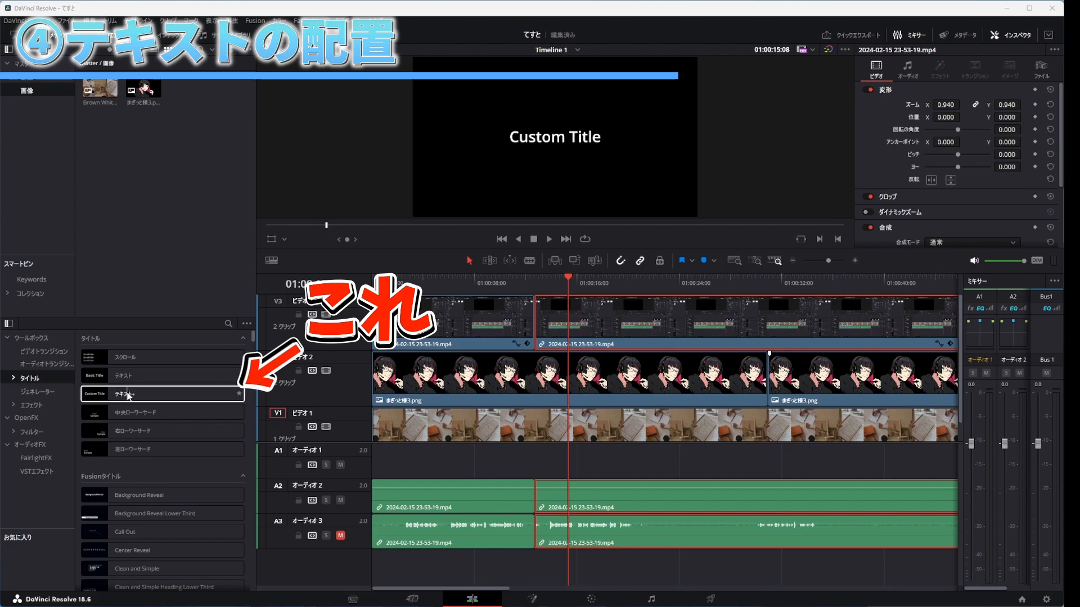
drag(128, 395, 488, 319)
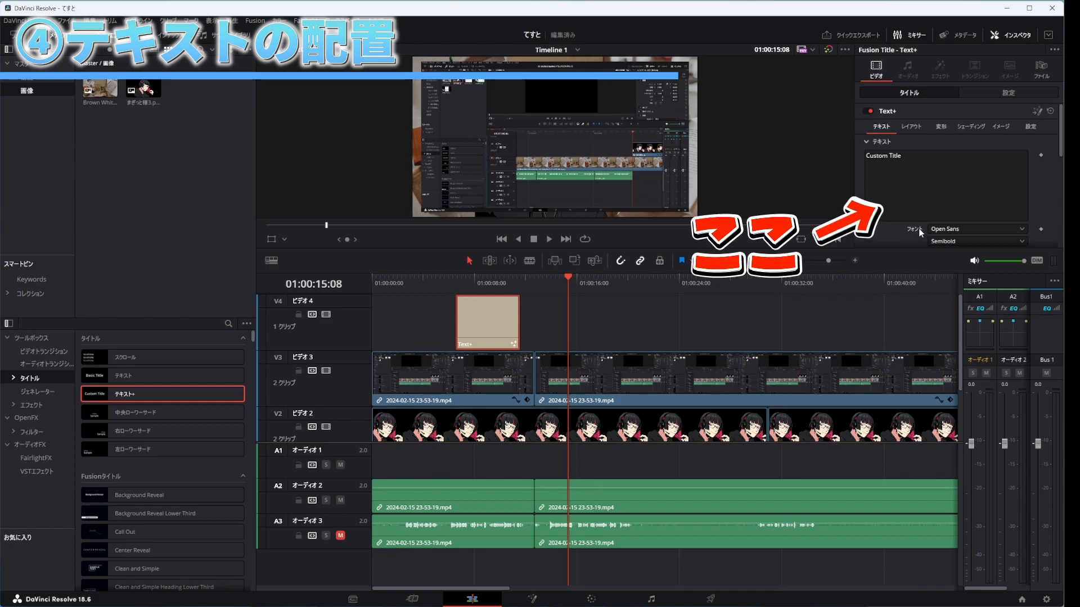
click(957, 175)
drag(958, 175, 812, 158)
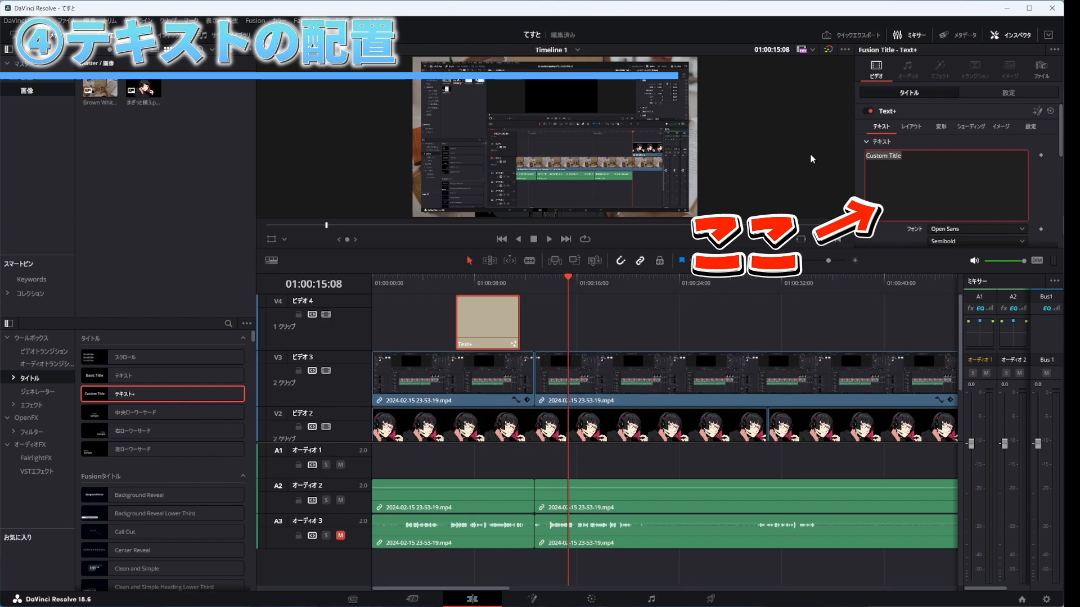
text(まぎっと)
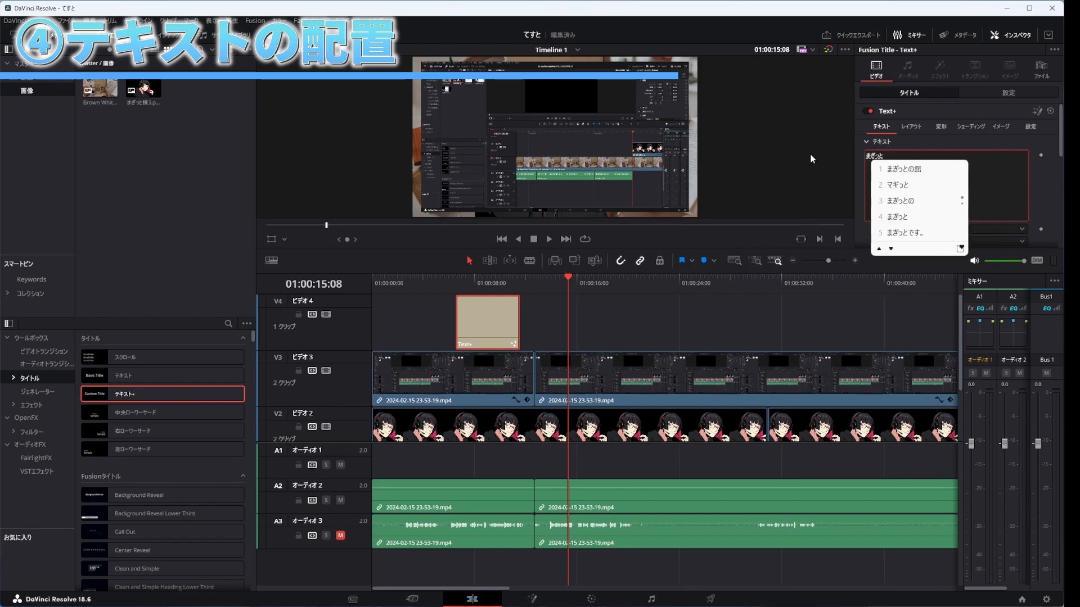
key(Return)
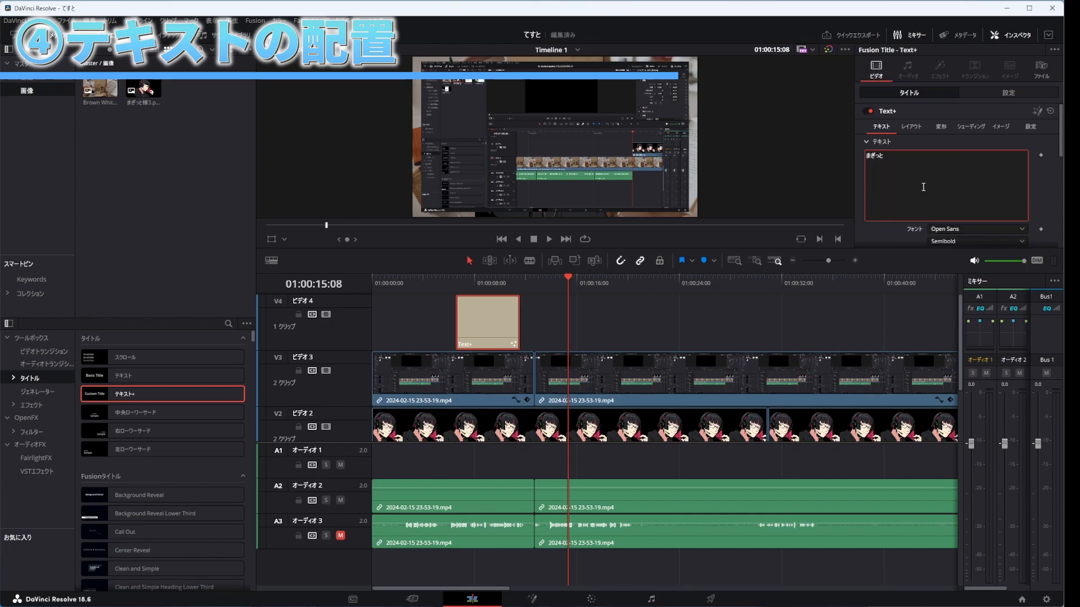
Step: Set the title's font to 富士ポップ and its colour to light blue #00aaff
scroll(1054, 214, down, 1)
click(954, 203)
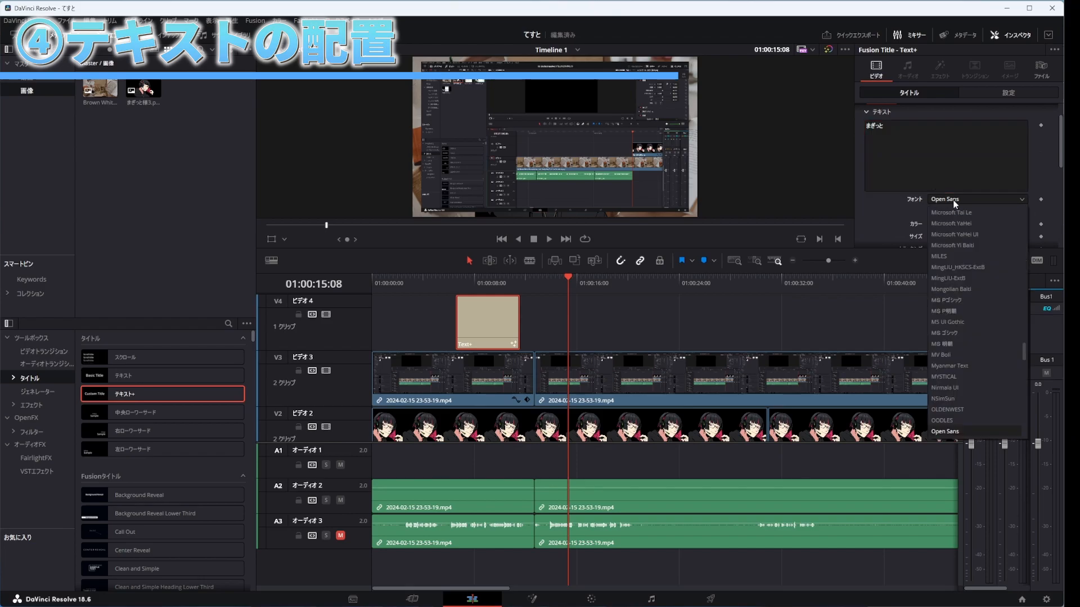
scroll(969, 298, down, 10)
scroll(965, 315, down, 8)
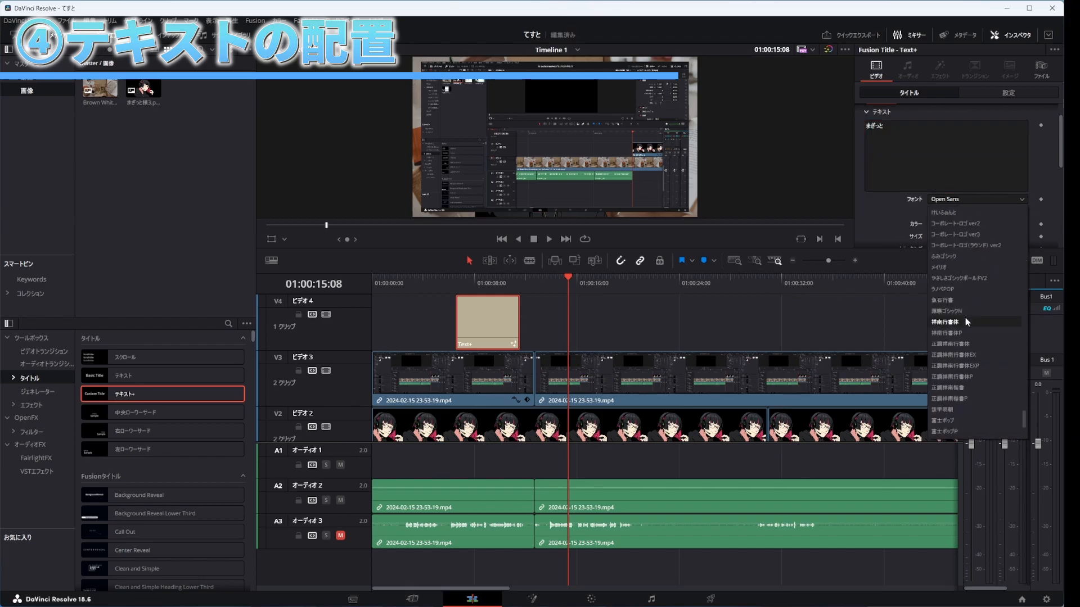
click(958, 424)
click(948, 225)
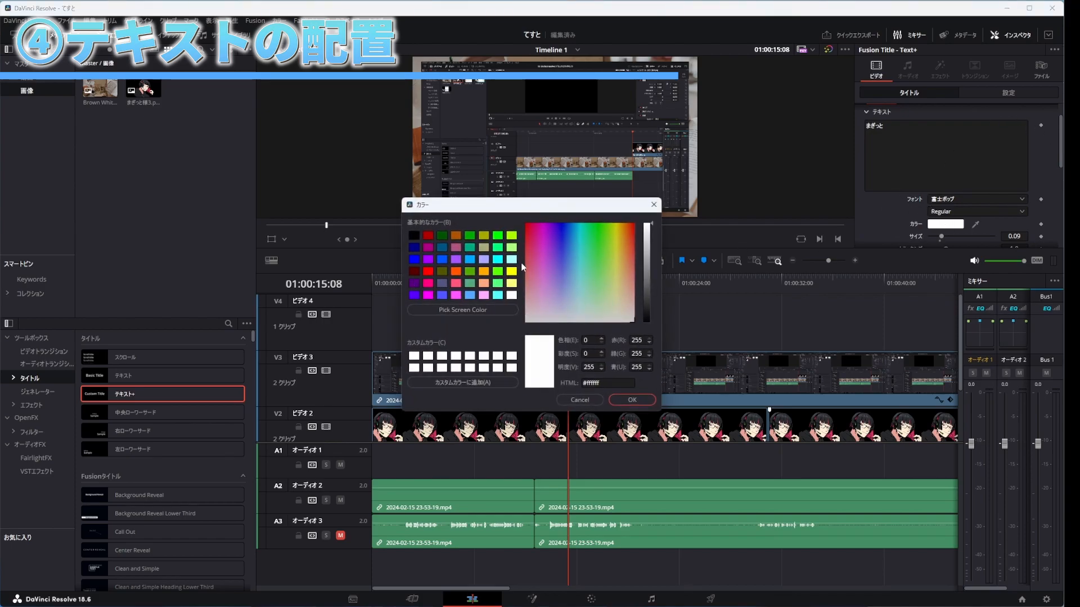
click(471, 260)
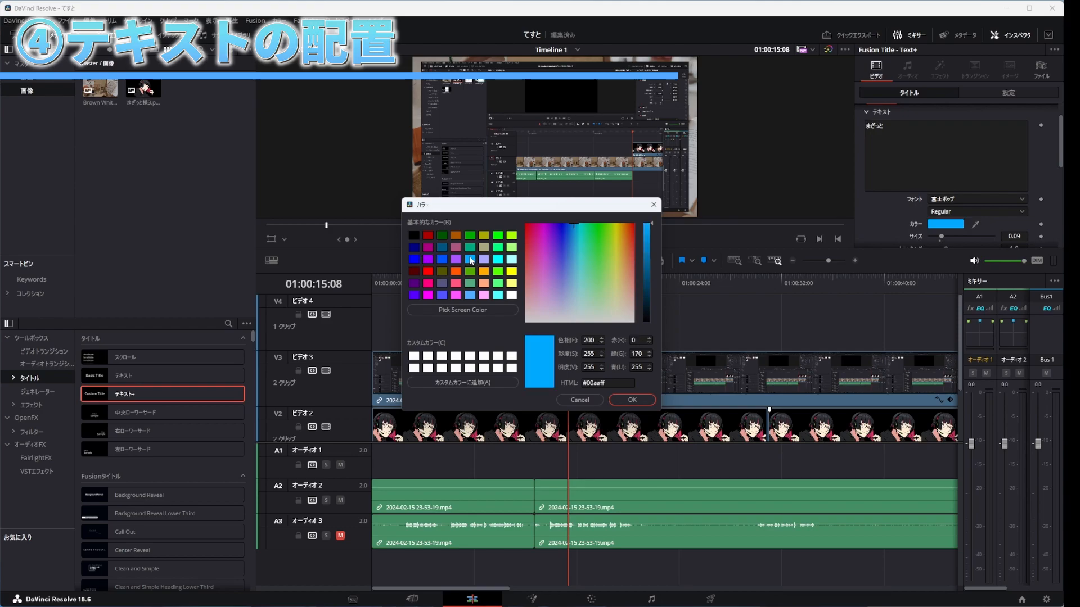
click(618, 401)
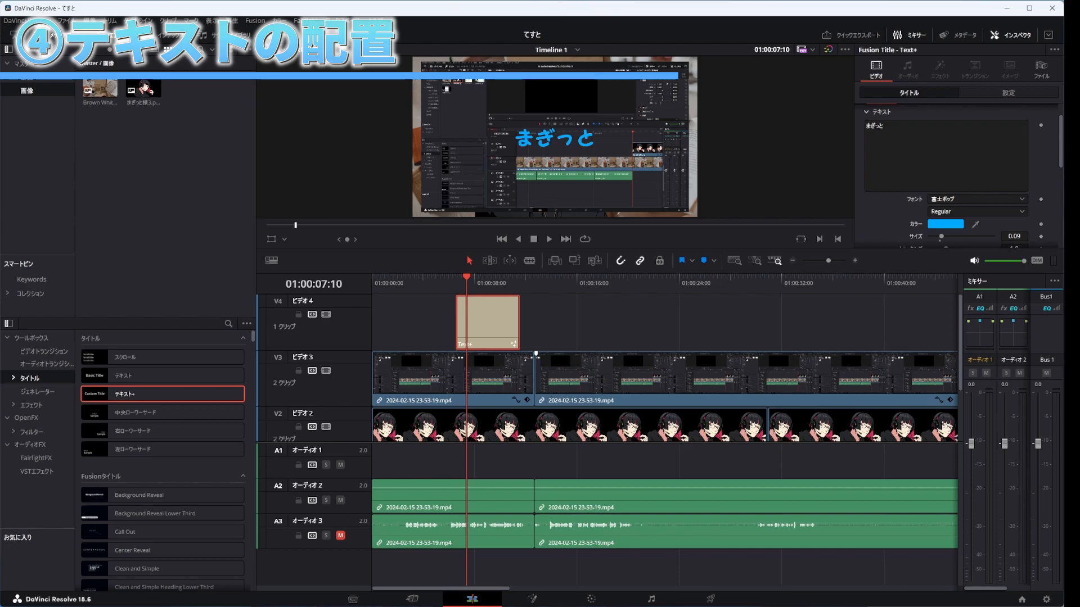
Step: Scale the title to a zoom of 2.460 and set its position to X 17.000, Y 67.000
click(1002, 96)
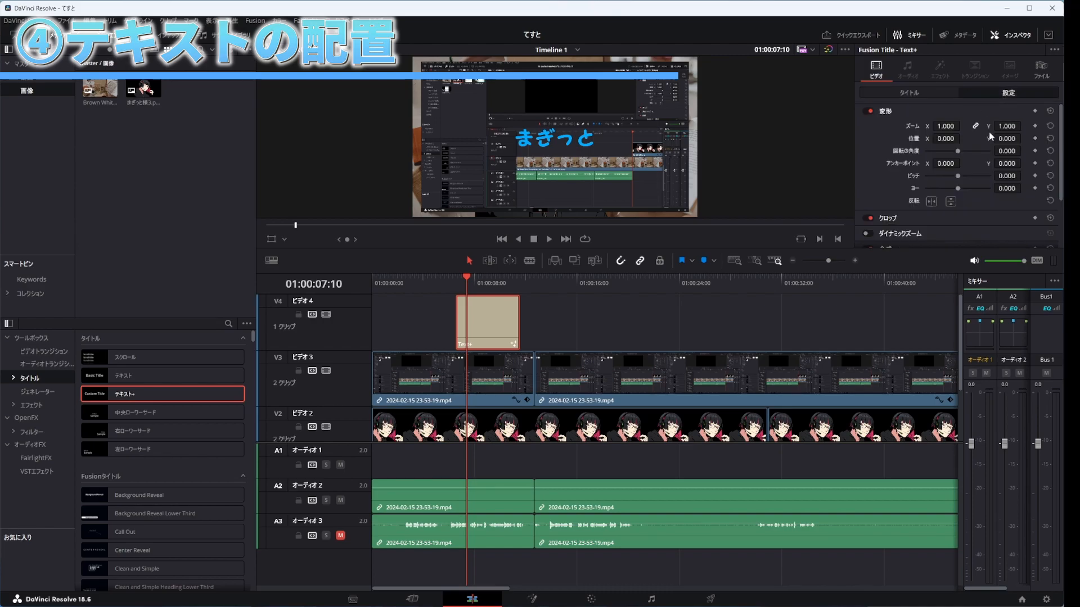
drag(946, 126, 1013, 126)
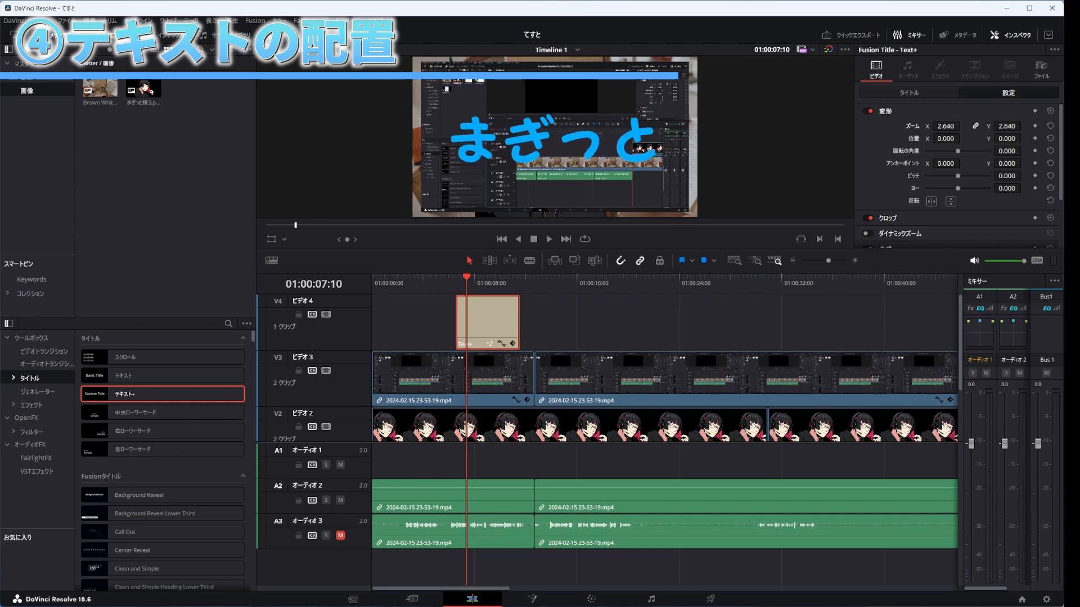
mouse_move(945, 126)
mouse_down()
mouse_move(877, 126)
mouse_move(992, 126)
mouse_move(935, 126)
mouse_up()
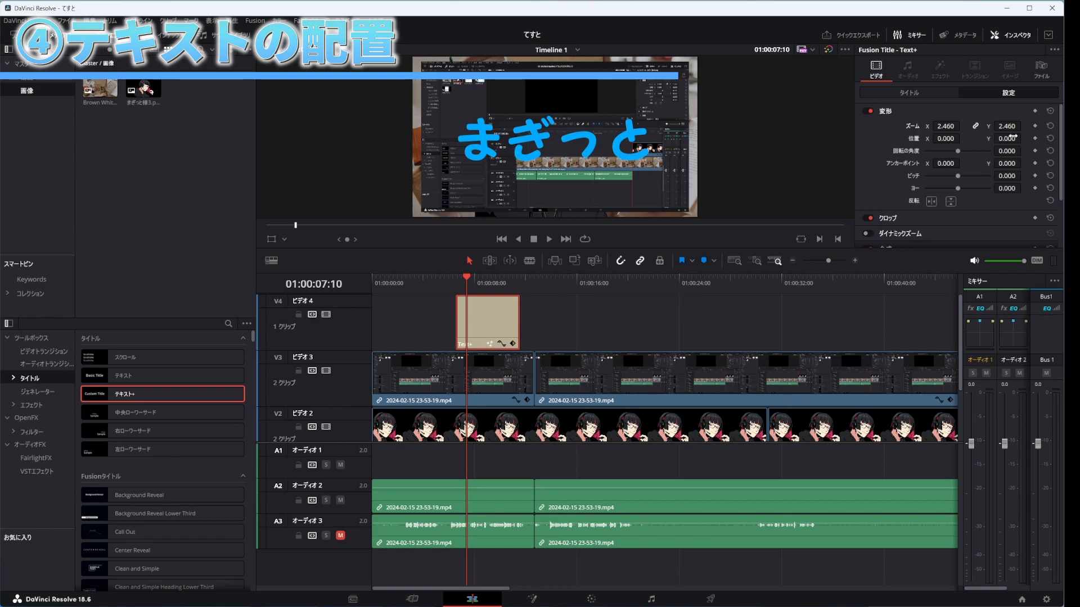
drag(940, 138, 962, 138)
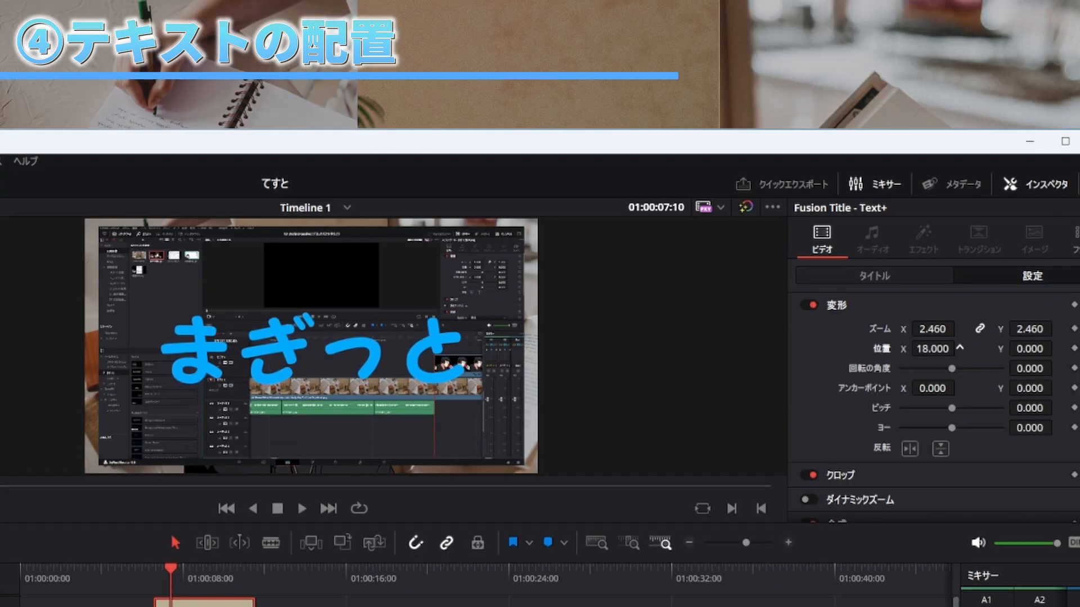
drag(959, 347, 908, 348)
mouse_move(1030, 349)
mouse_down()
mouse_move(1063, 348)
mouse_move(996, 349)
mouse_move(1076, 349)
mouse_move(1029, 349)
mouse_move(1068, 349)
mouse_move(1044, 348)
mouse_up()
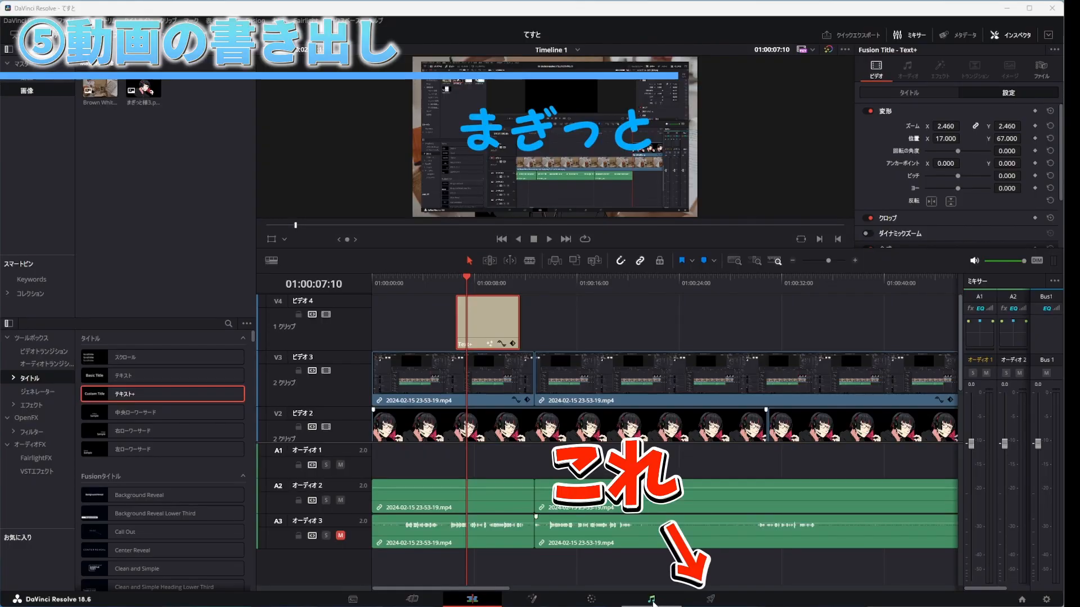
Step: Go to the Deliver page, try the YouTube 1080p render preset and switch back to Custom Export
click(711, 600)
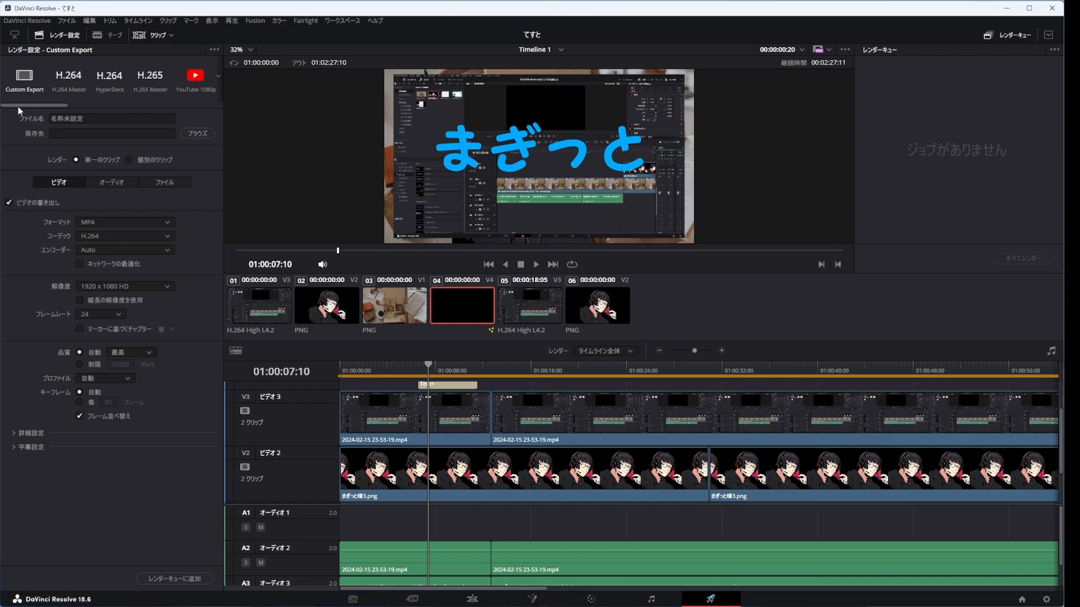
drag(18, 106, 66, 102)
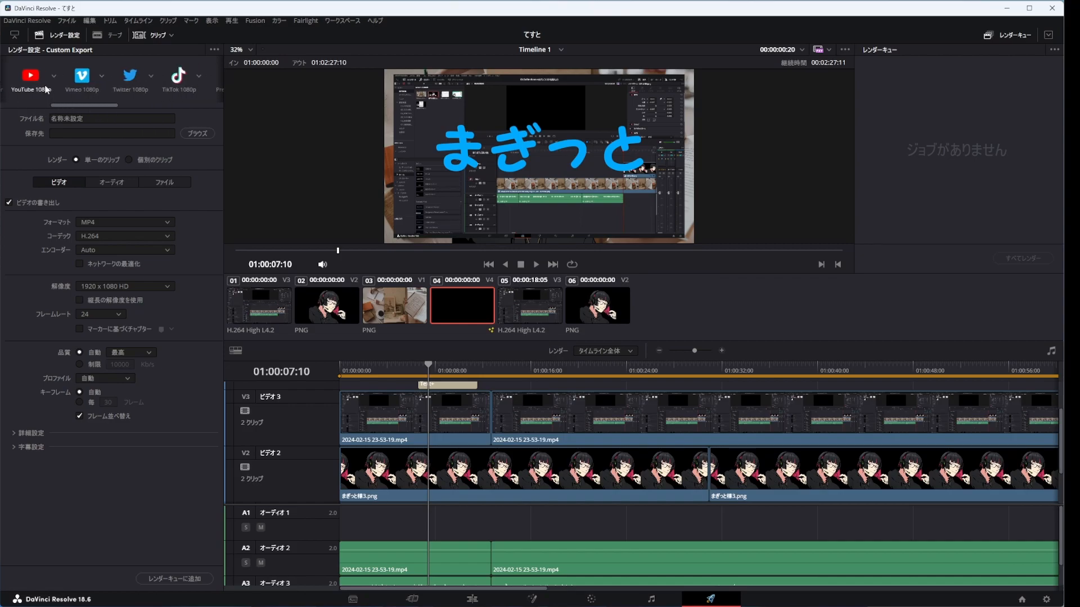
click(28, 75)
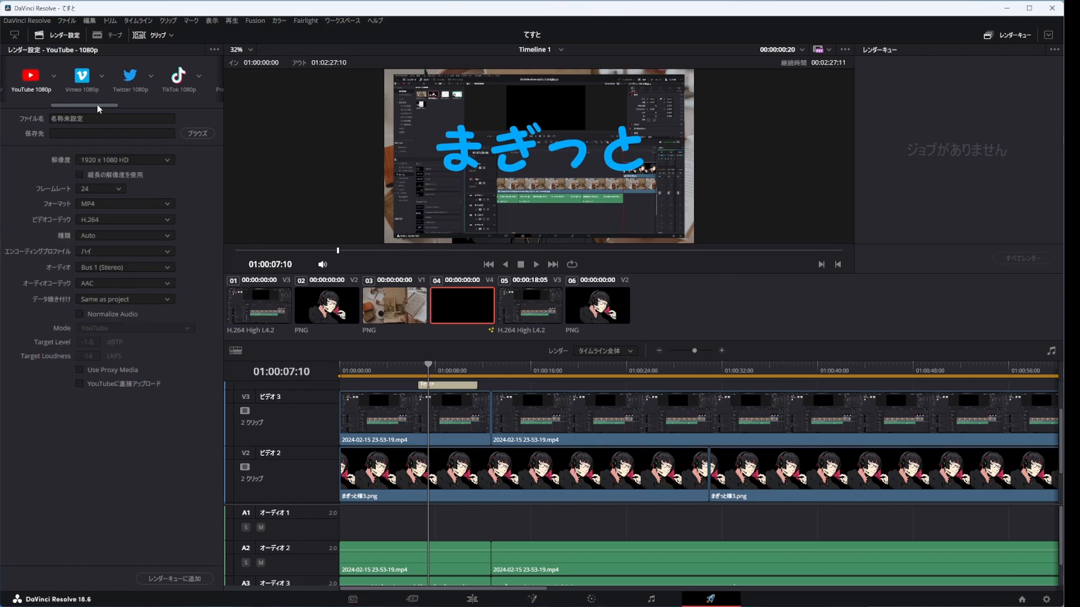
drag(97, 103, 32, 122)
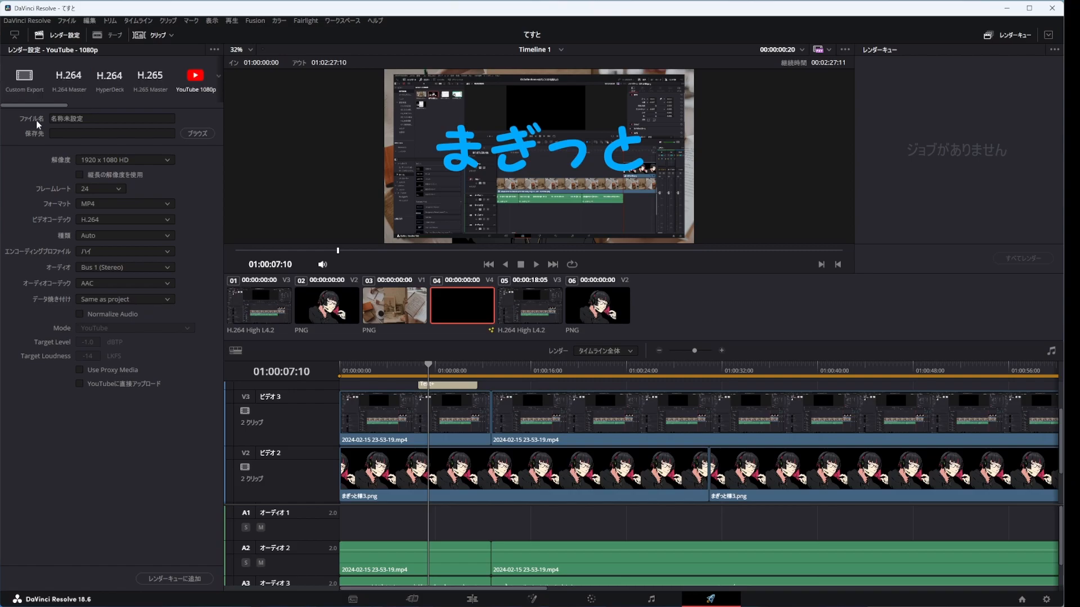
click(22, 84)
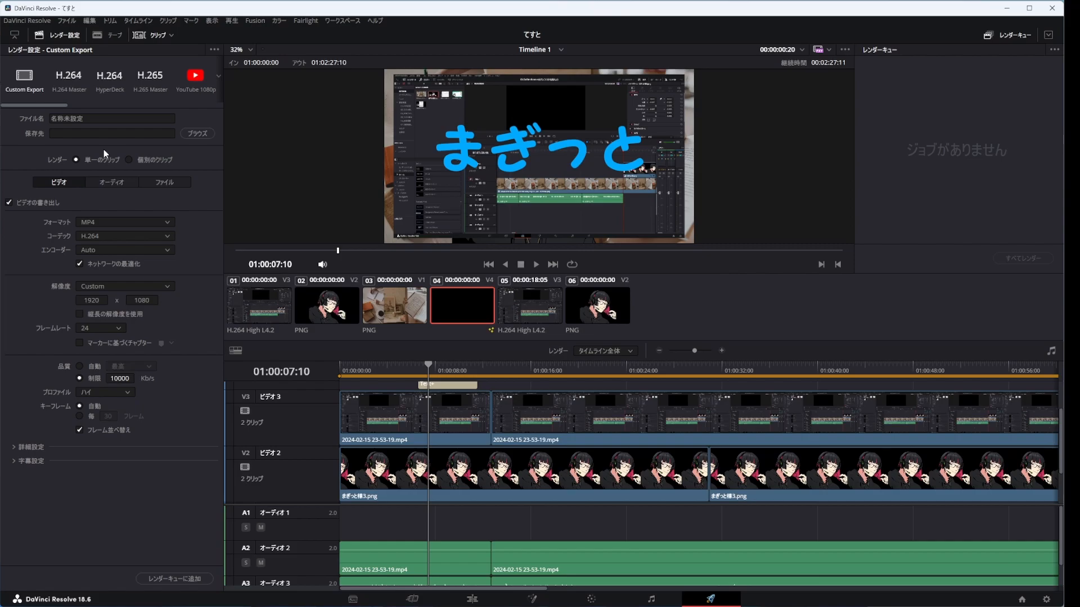
Step: Set the render file name to どうが and save it in the 10_DavinciResolve_まずはこれだけを覚えよう folder
click(198, 133)
text(どうが)
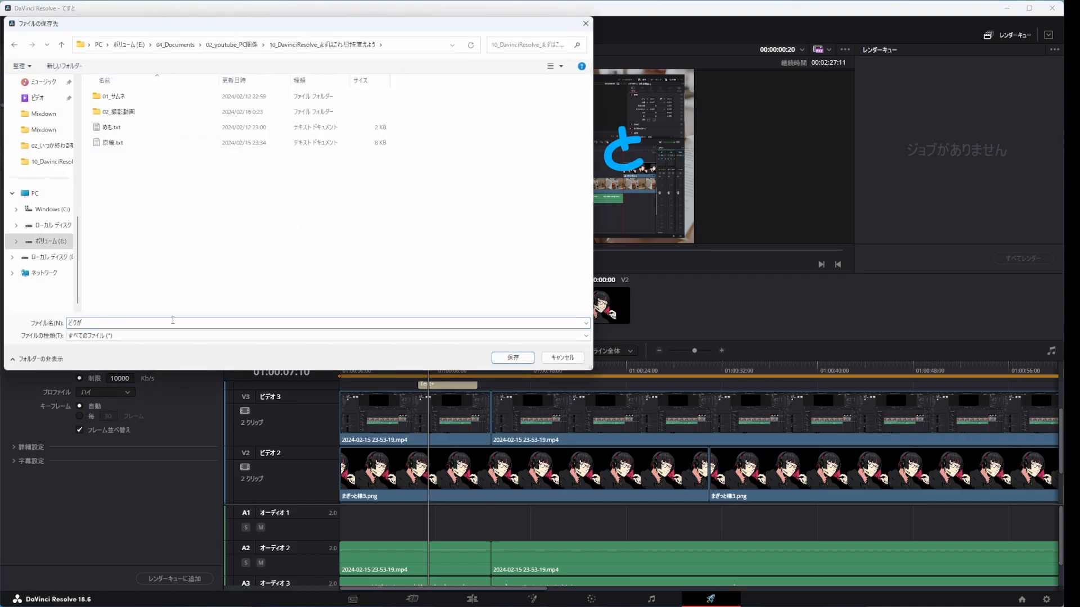
key(Return)
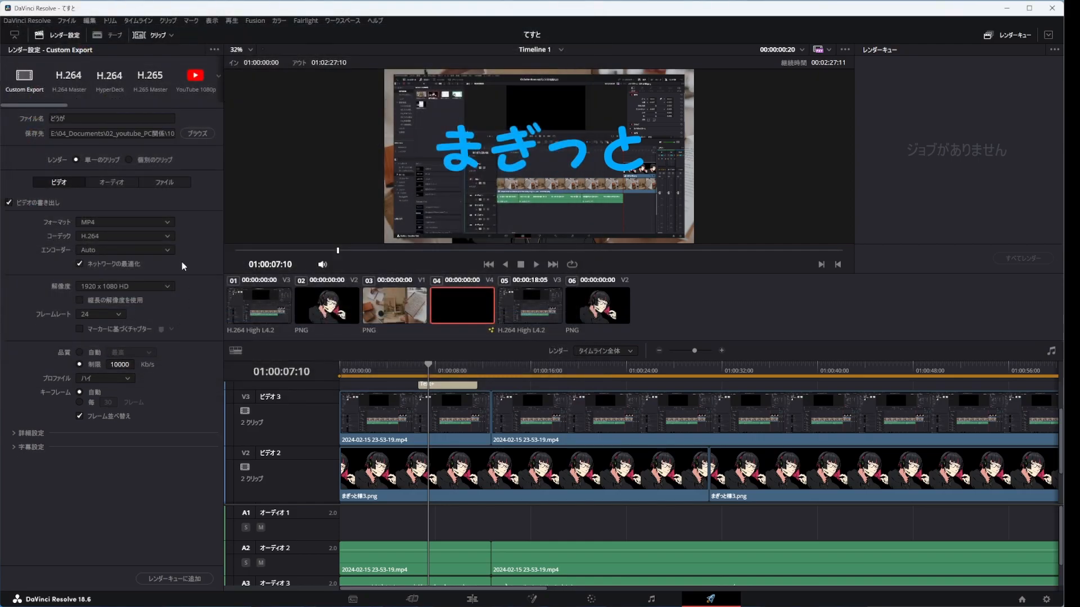
Step: Choose MP4 as the render format with the H.264 codec and the Auto encoder
click(157, 220)
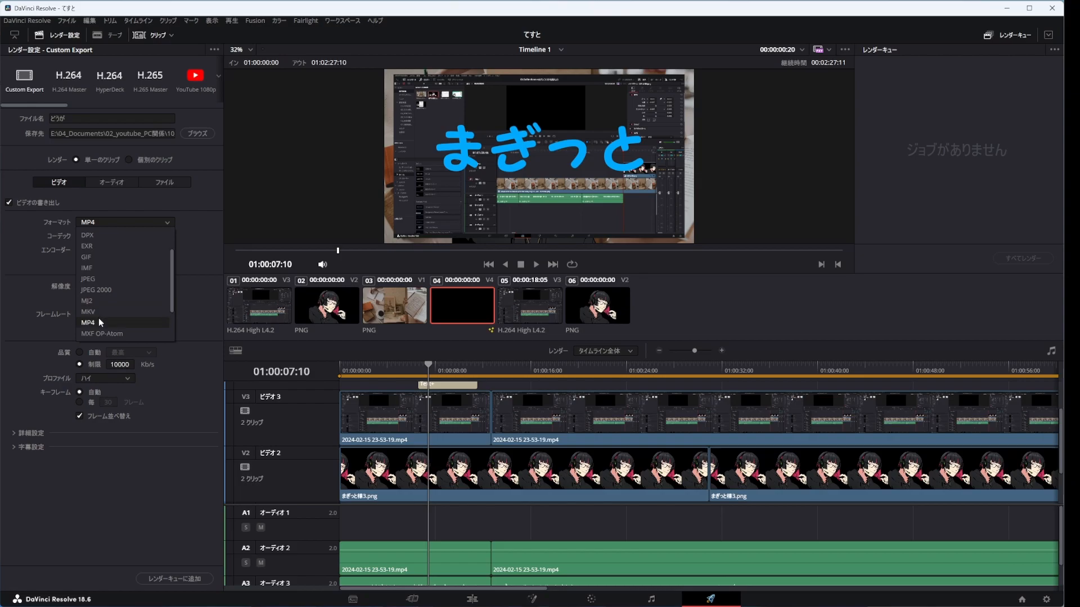
click(99, 320)
click(128, 236)
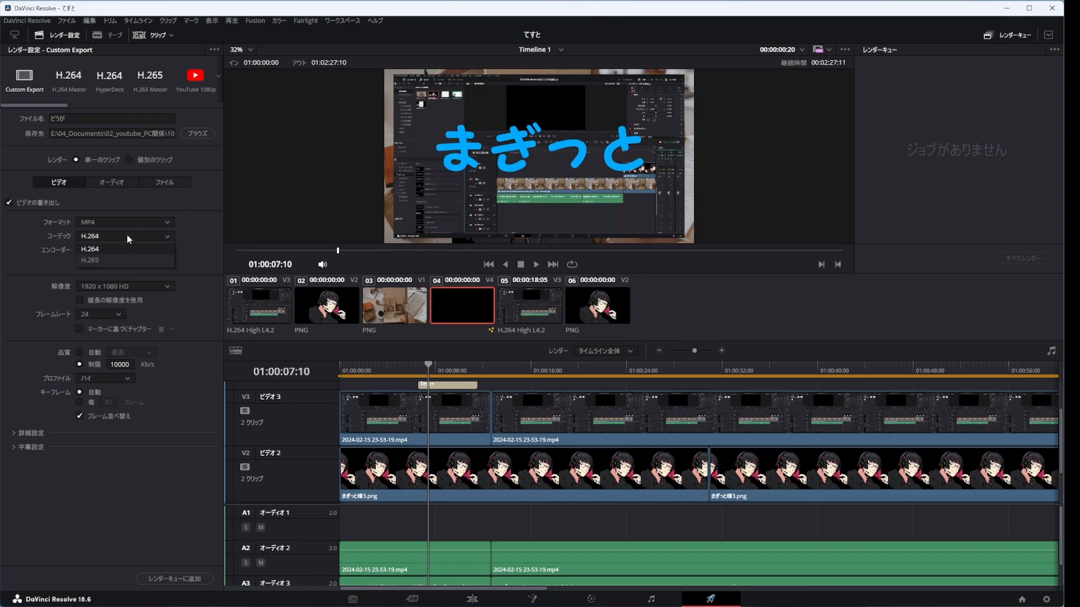
click(195, 230)
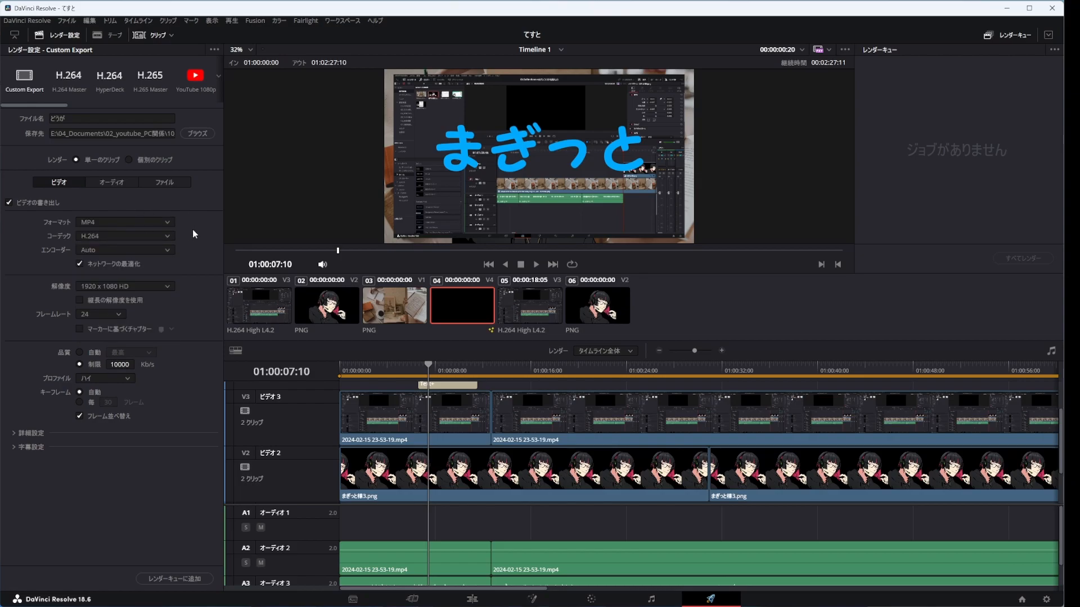
click(133, 248)
click(105, 262)
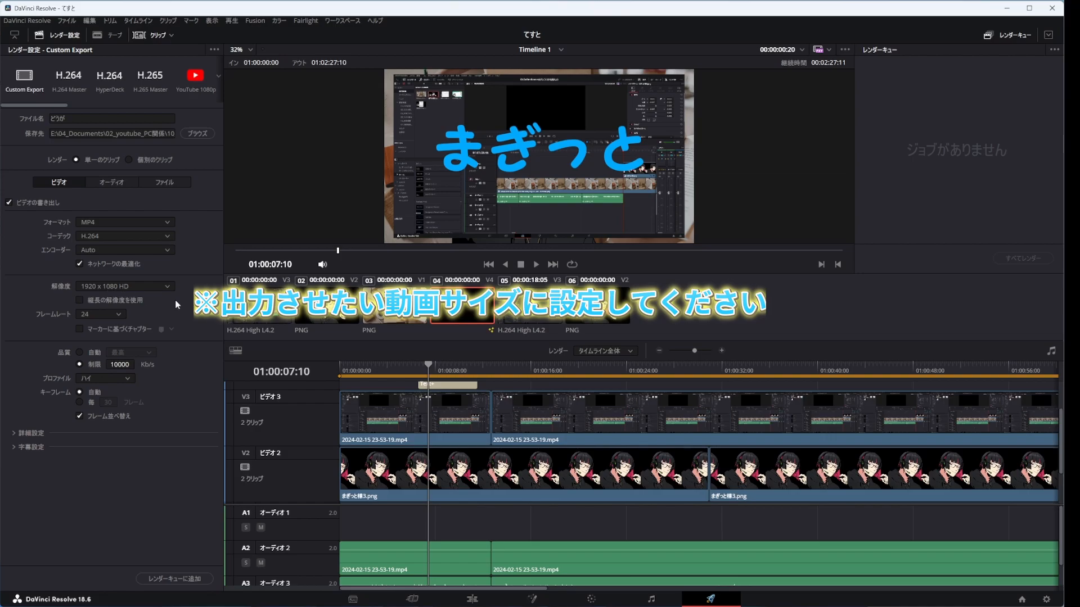
Step: Set the render frame rate to 30 (3:2) and the quality to automatic 最高 with the ハイ profile
click(107, 314)
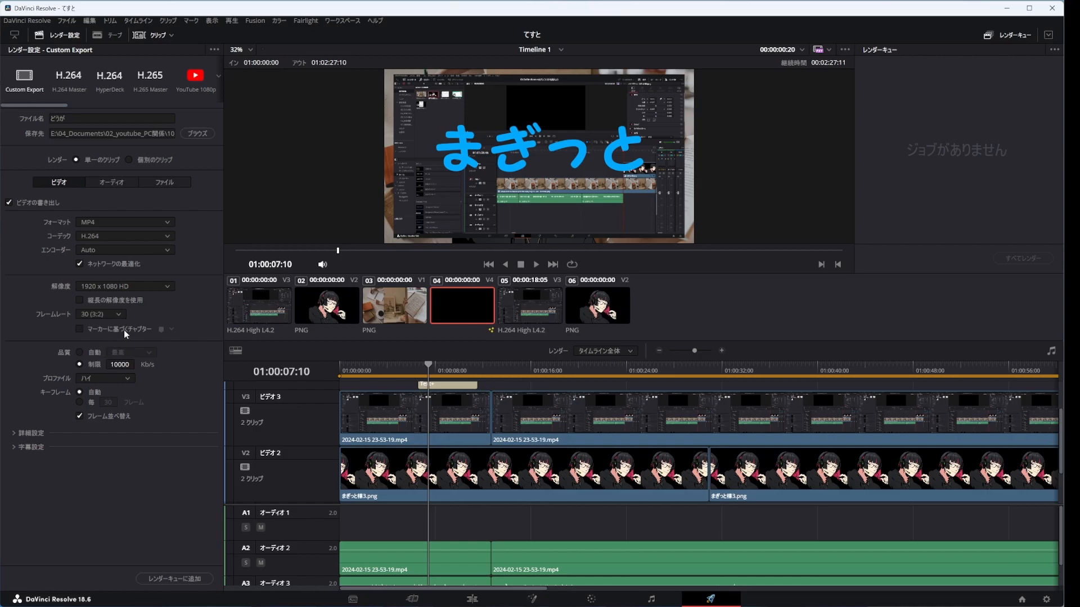
click(77, 352)
click(149, 353)
click(143, 413)
click(135, 382)
click(99, 425)
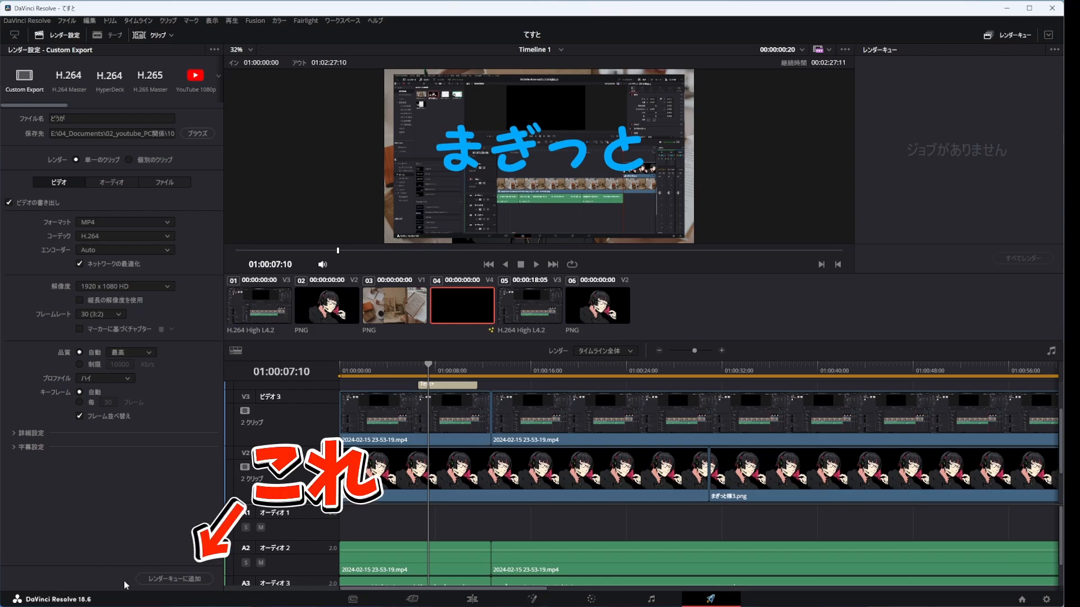
Step: Add the configured timeline export to the render queue
click(181, 580)
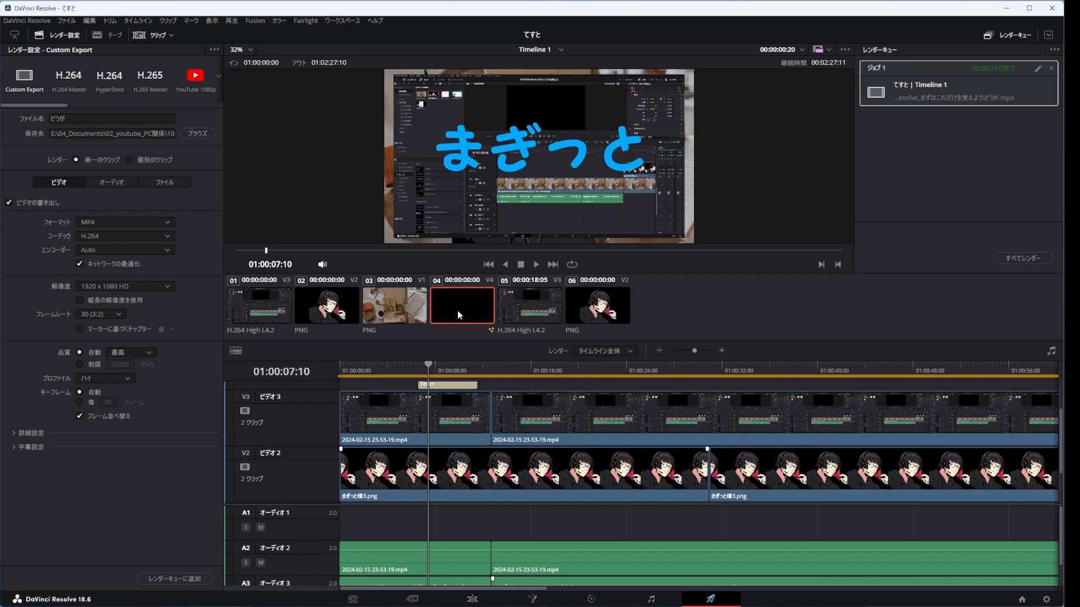
Step: Switch to File Explorer and locate the rendered どうが.mp4 in the output folder
key(alt+Tab)
drag(516, 209, 407, 180)
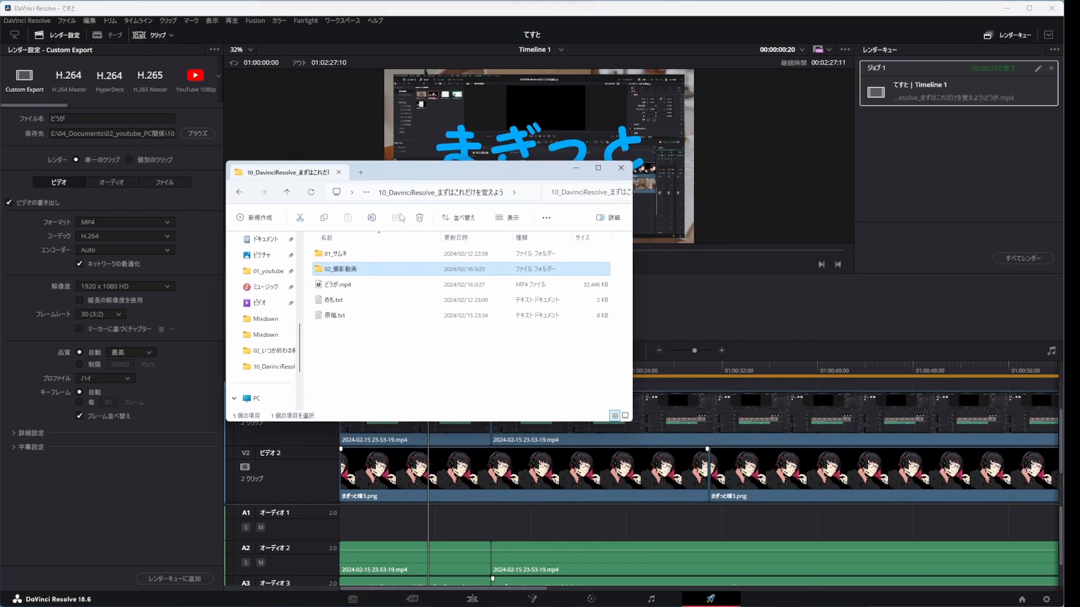
click(343, 286)
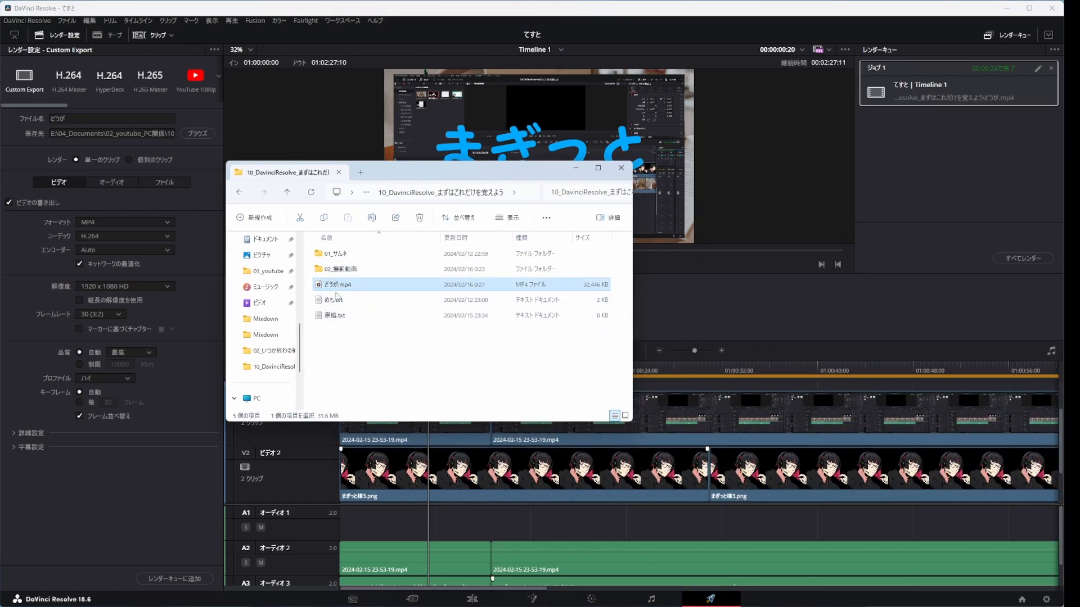